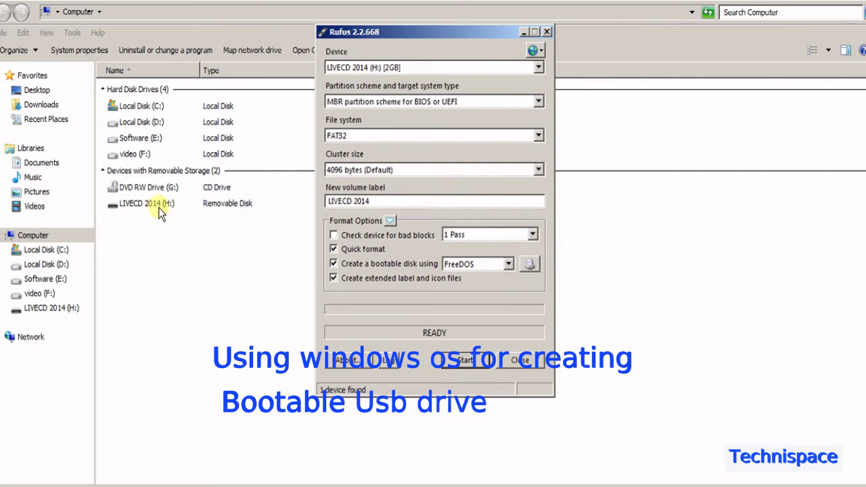
click(158, 204)
right_click(157, 205)
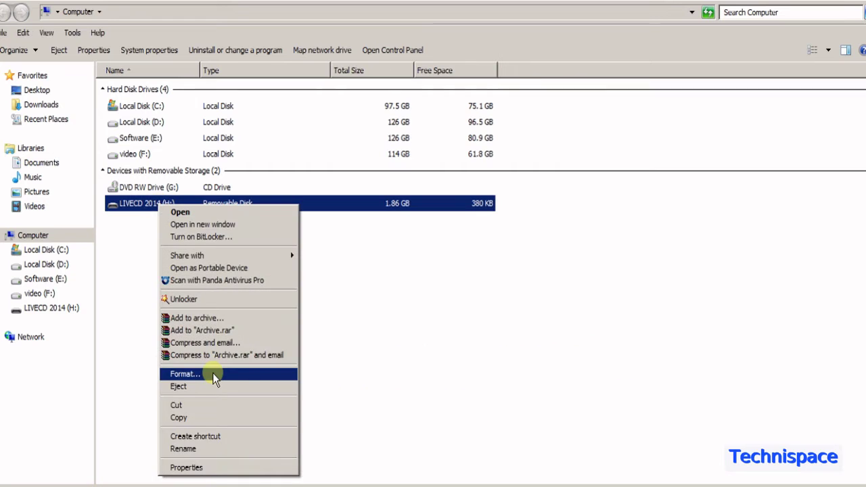
click(420, 303)
click(420, 304)
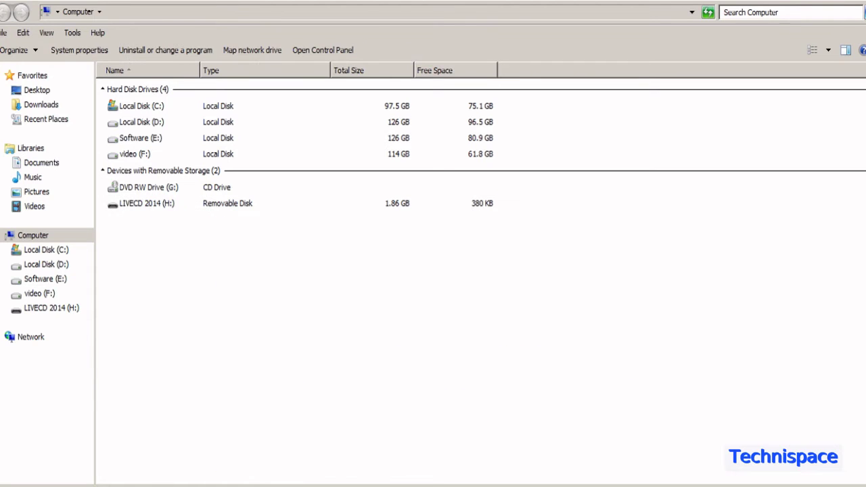
key(alt+Tab)
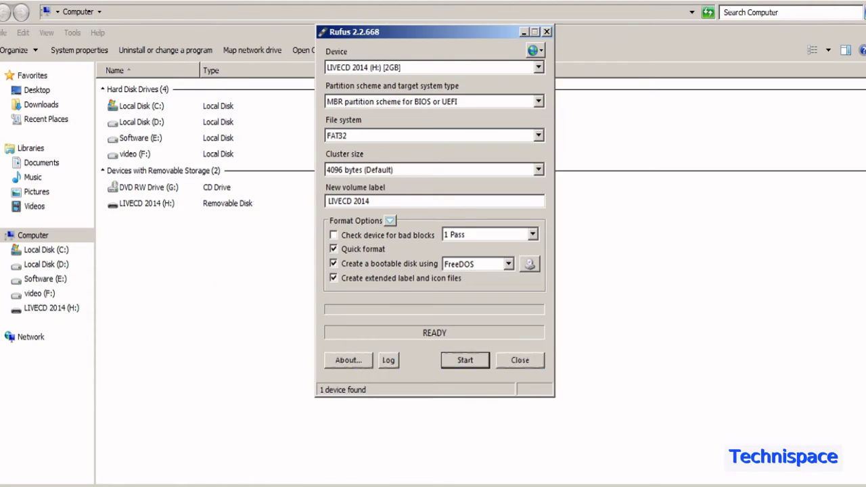
Step: Create a bootable USB drive on LIVECD 2014 (H:) from Desktop154Final32.iso, without extended label and icon files, accepting the data erasure
click(334, 278)
click(530, 265)
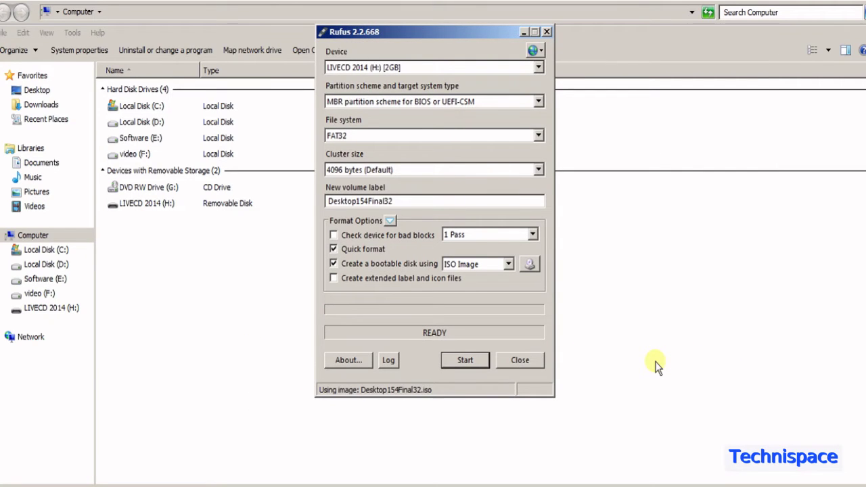
click(474, 364)
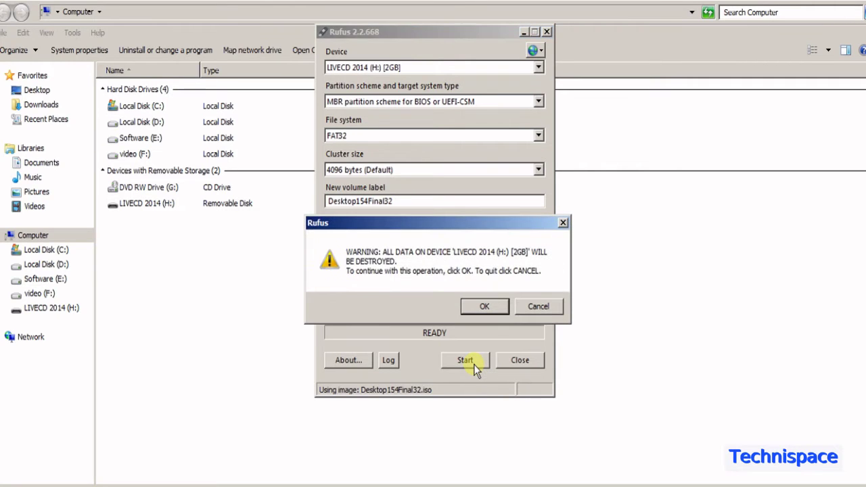
click(485, 308)
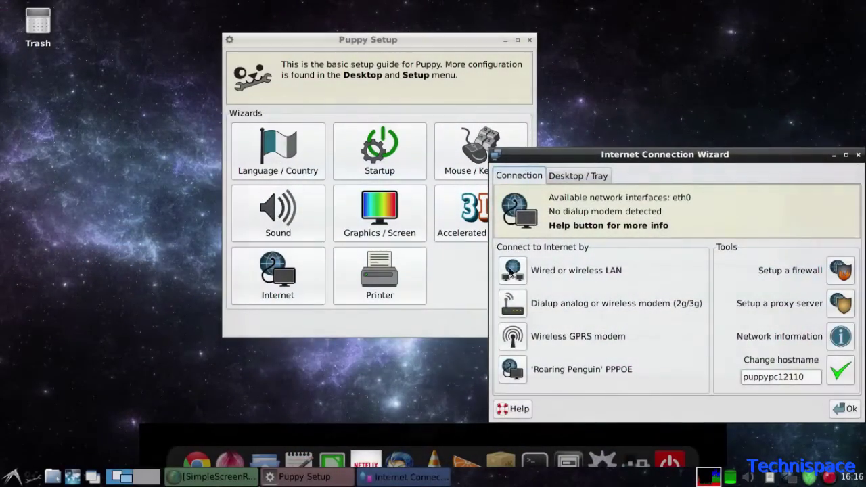
Step: View the available network setup tools for a wired or wireless LAN connection, then close the Network Connection Wizard
click(512, 270)
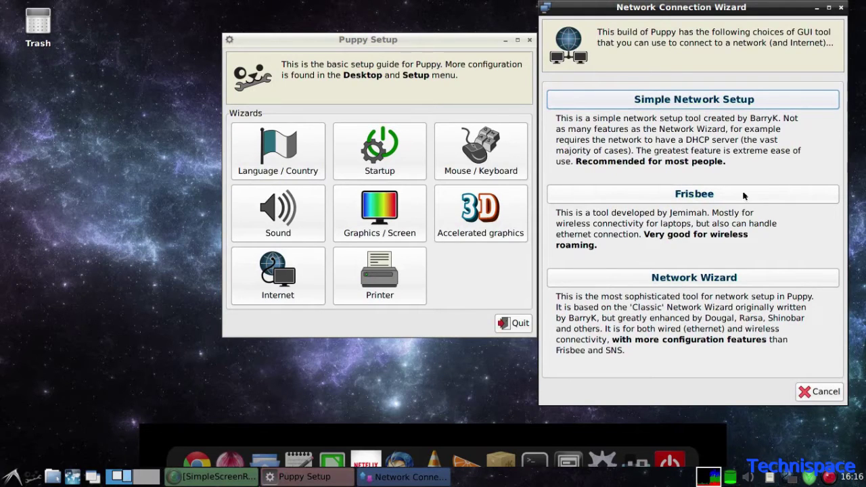
click(841, 8)
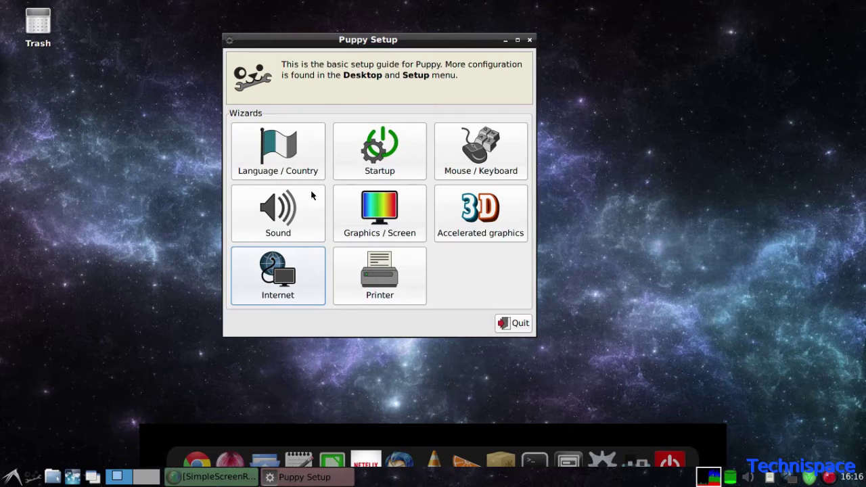
Step: Play the test sound in the Sound Wizard and close the wizard
click(286, 209)
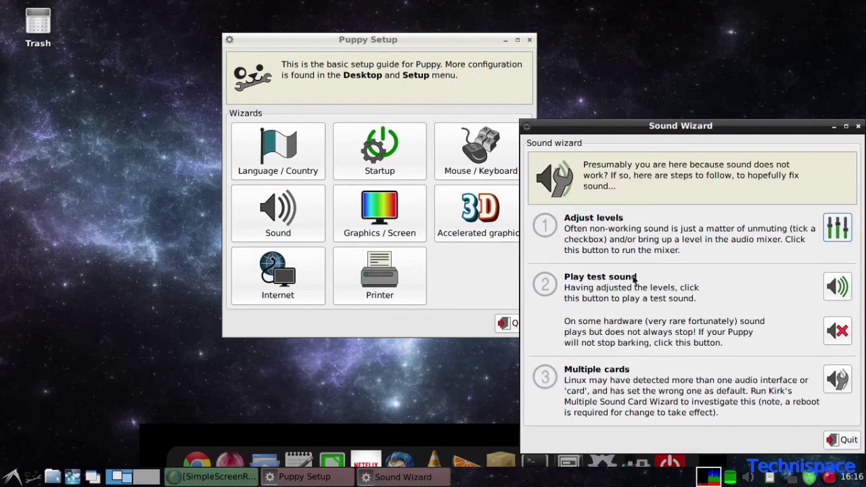
click(834, 287)
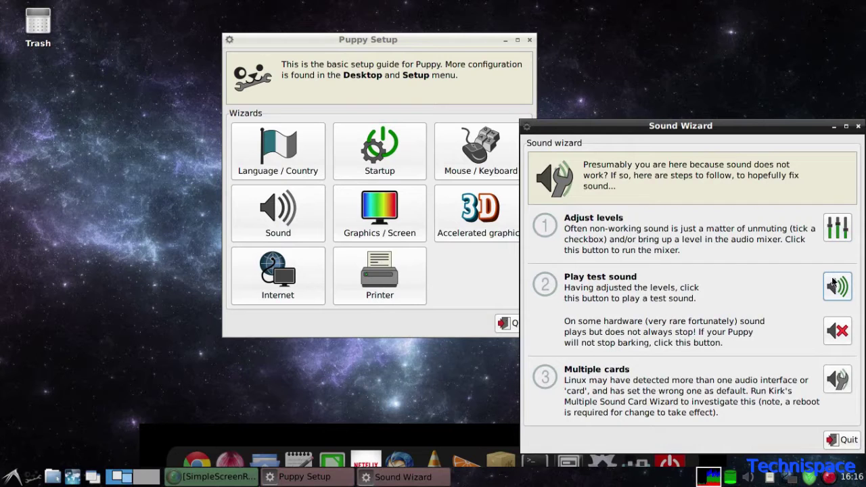
drag(814, 135, 745, 129)
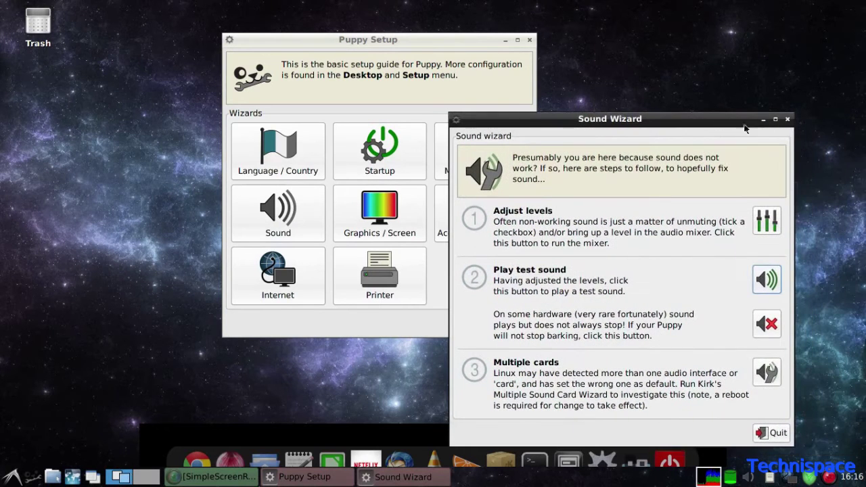
click(788, 120)
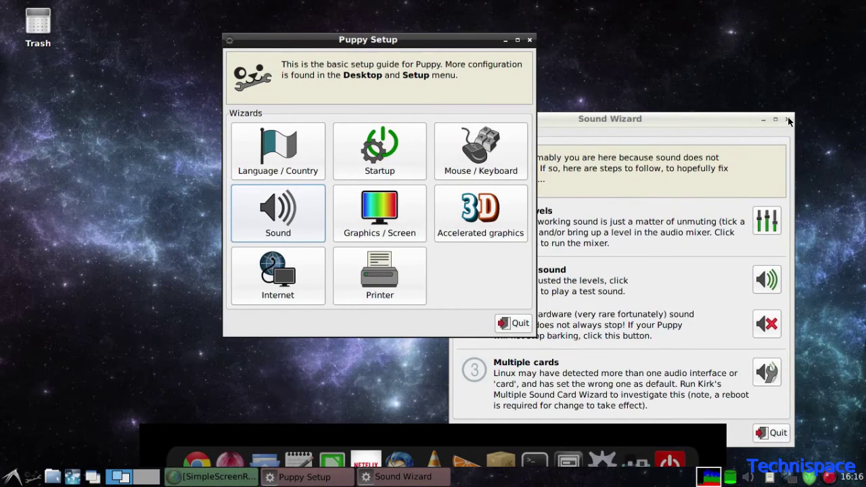
click(788, 120)
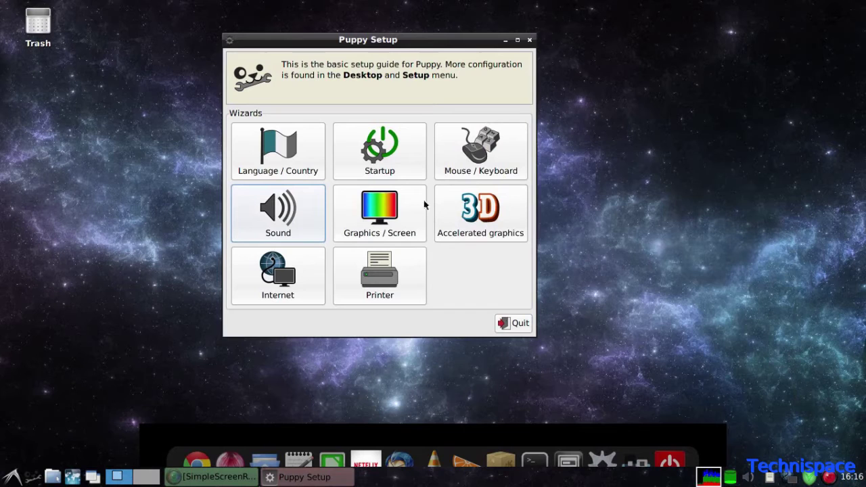
Step: Review the available screen resolutions in the Xorg Video Wizard and accept 1360x768 at 60.0
click(388, 213)
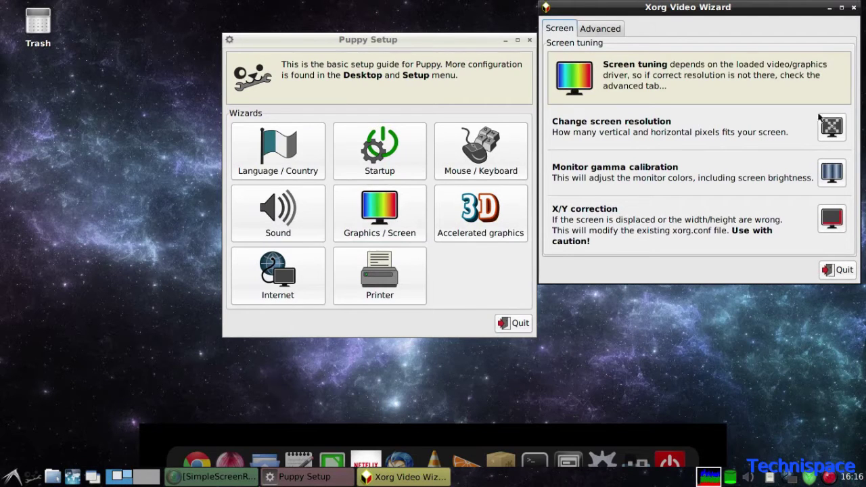
drag(673, 7, 537, 7)
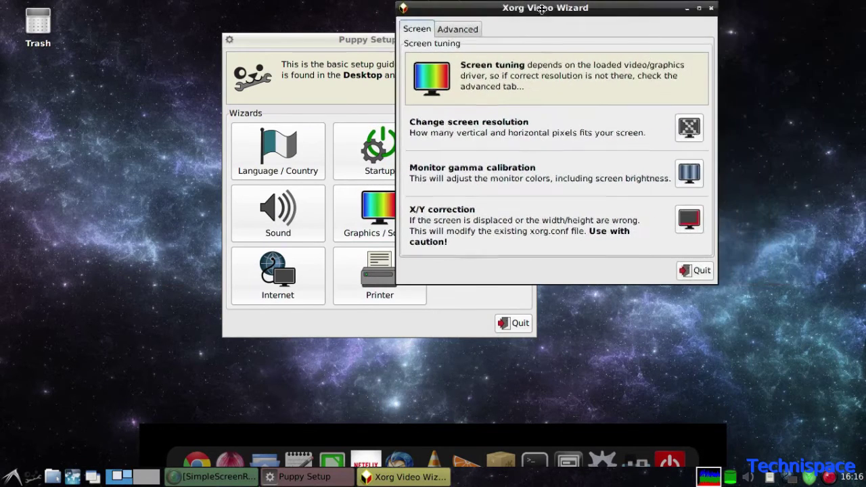
click(690, 128)
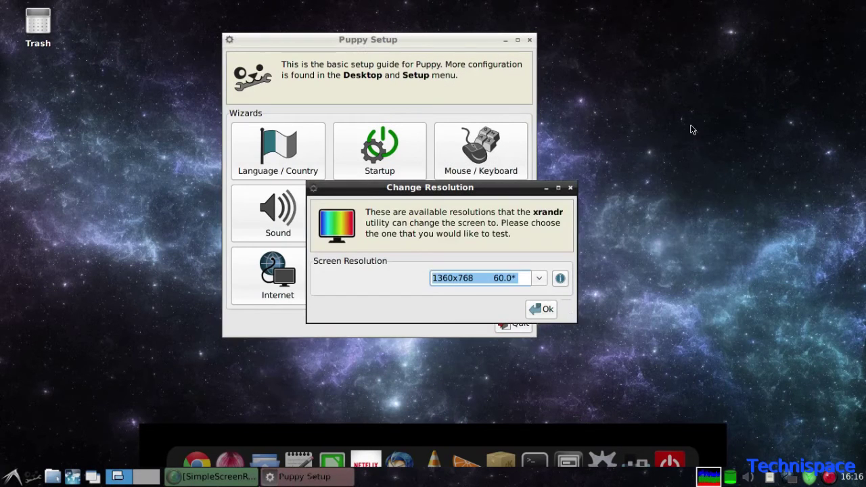
click(540, 278)
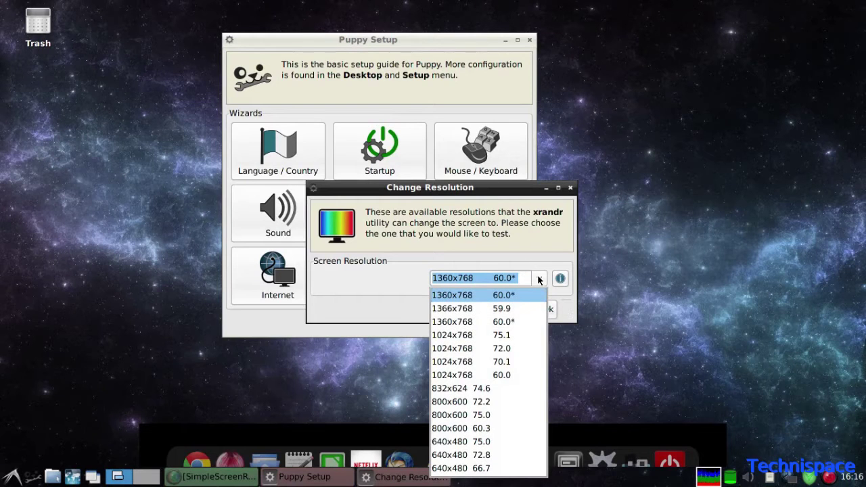
click(539, 278)
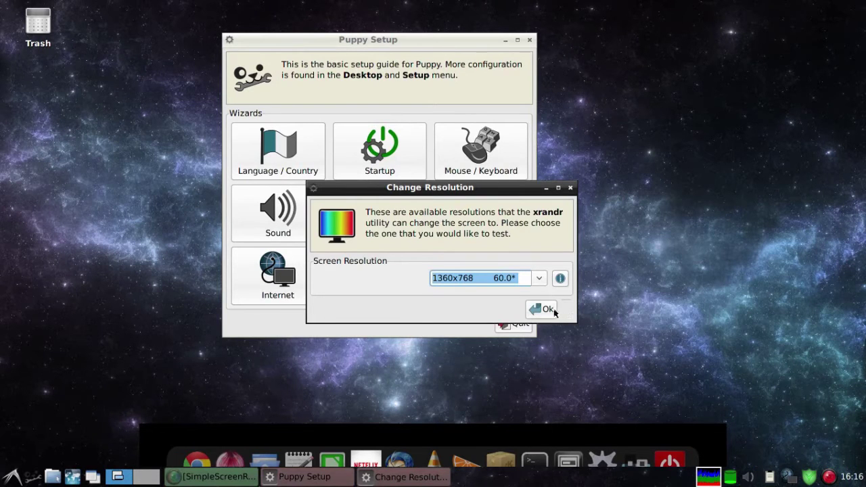
click(546, 310)
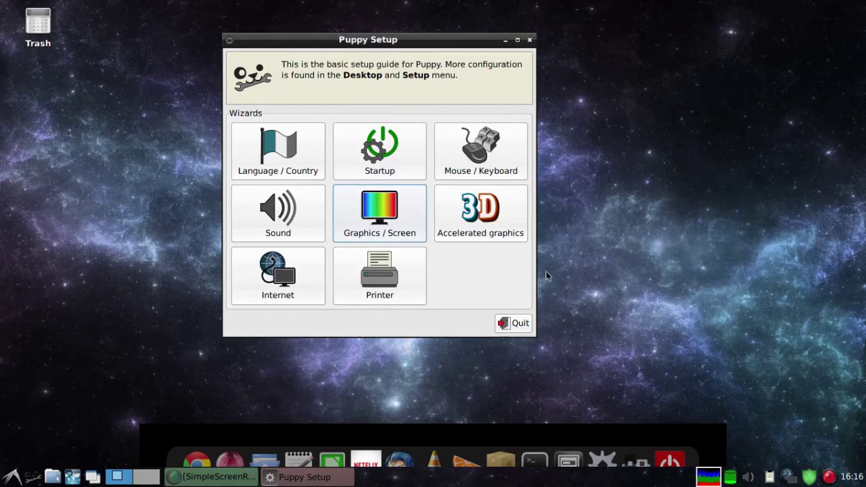
Step: Examine the accelerated graphics drivers offered for the 6.0 and 6.0.2 ISO versions, then close the driver installer
click(495, 215)
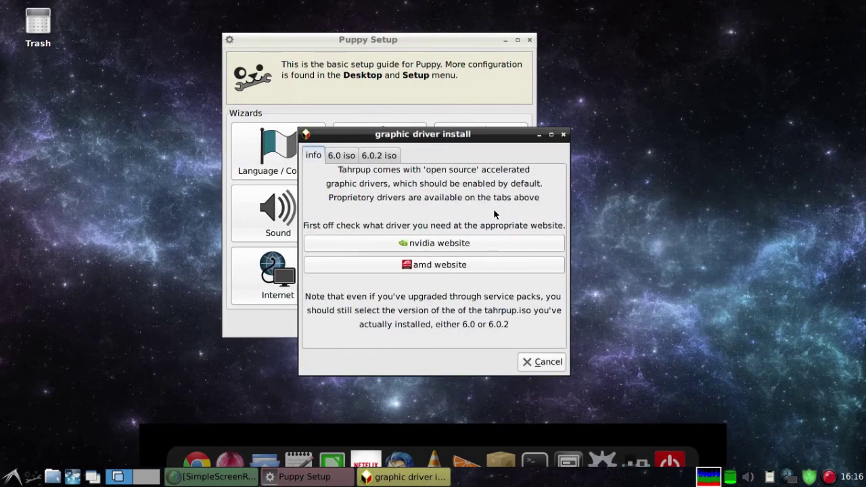
click(348, 157)
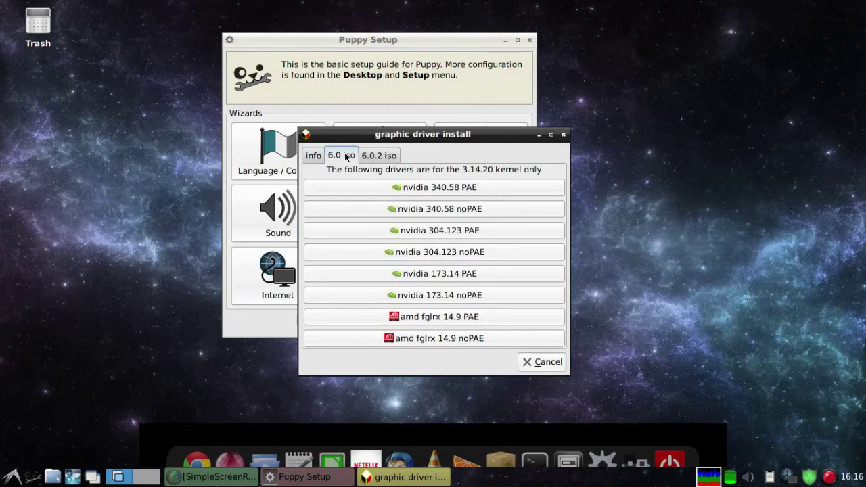
click(384, 158)
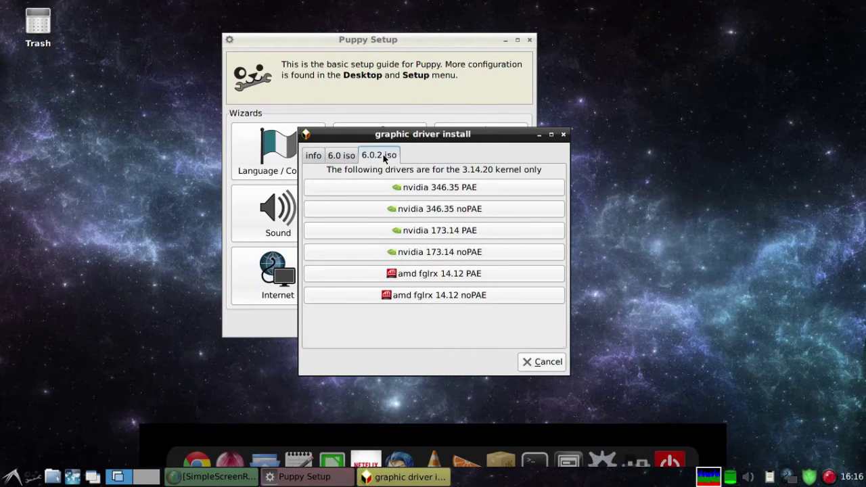
click(348, 159)
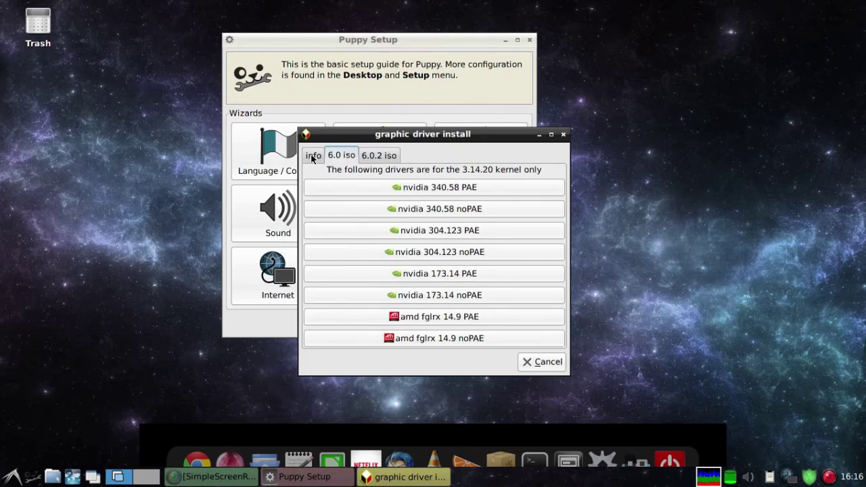
click(312, 158)
click(338, 157)
click(375, 161)
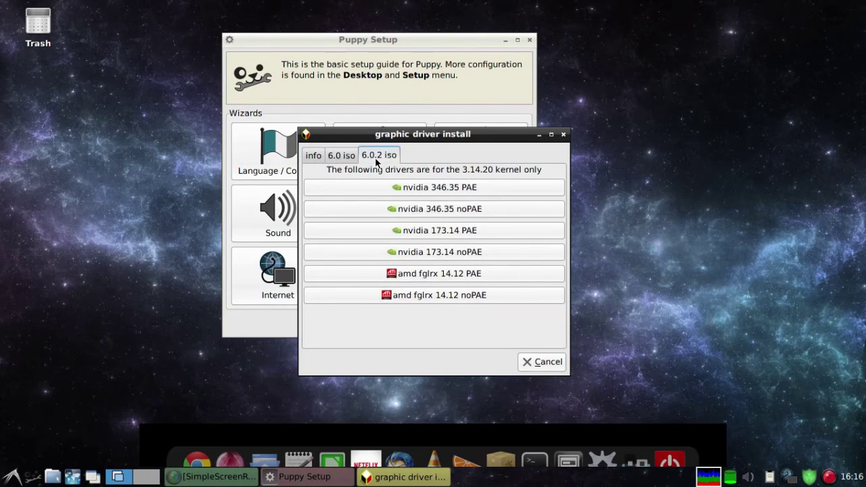
click(563, 134)
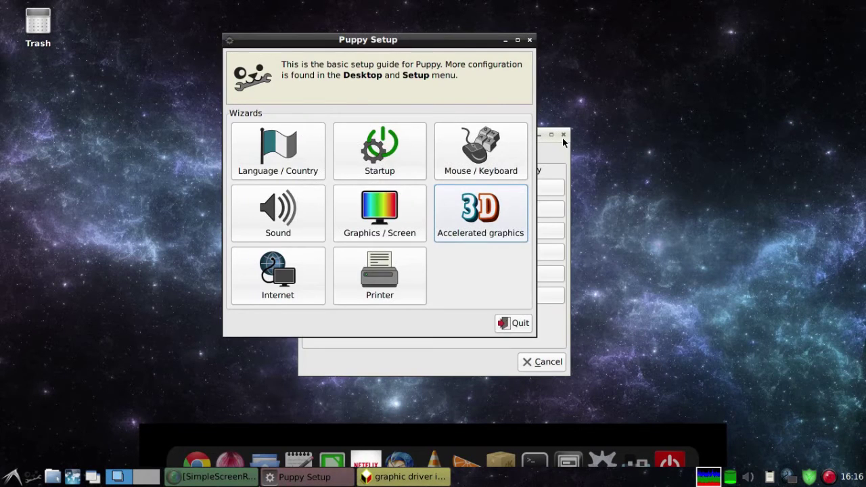
click(563, 134)
Step: Browse the home folder in the file manager and look through the Desktop, Trash Can and Applications places
click(266, 457)
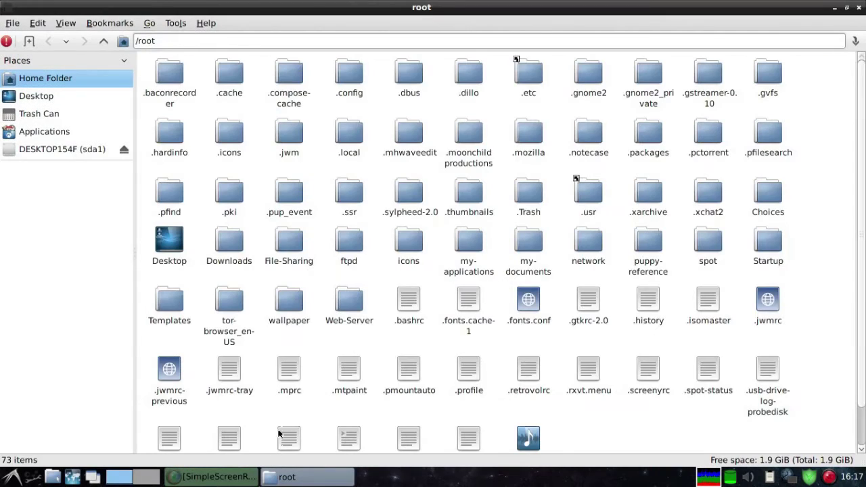
scroll(256, 258, down, 1)
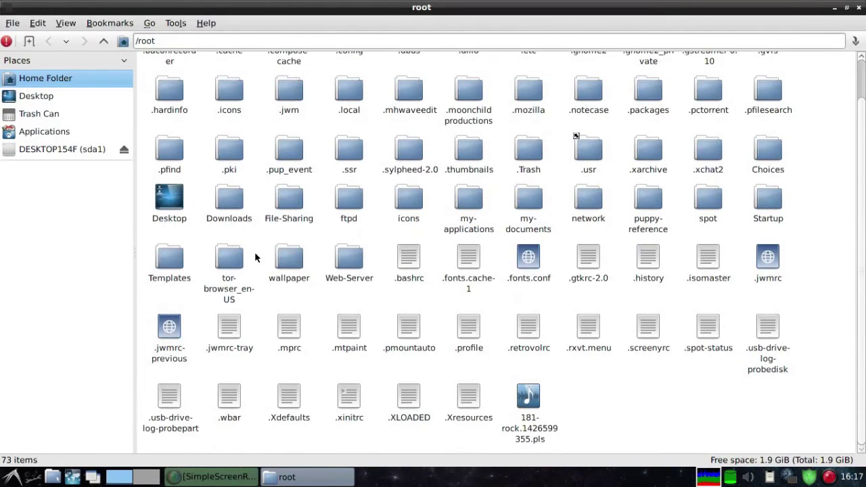
key(ctrl+t)
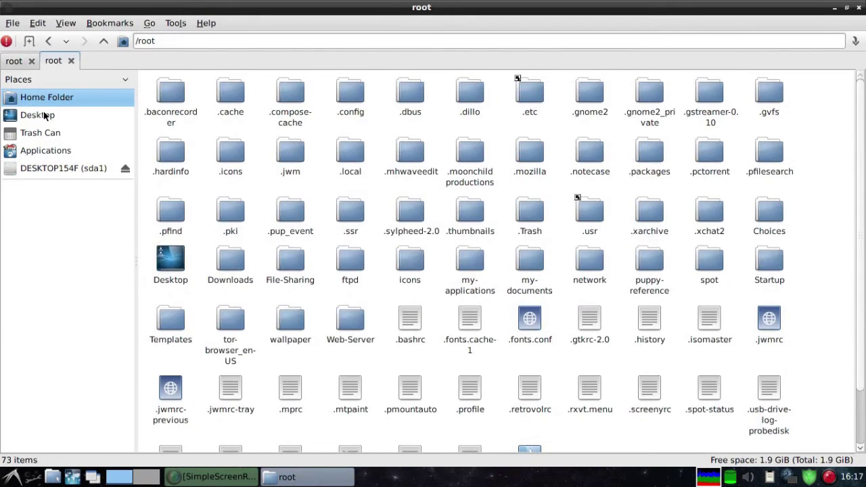
click(43, 115)
click(41, 132)
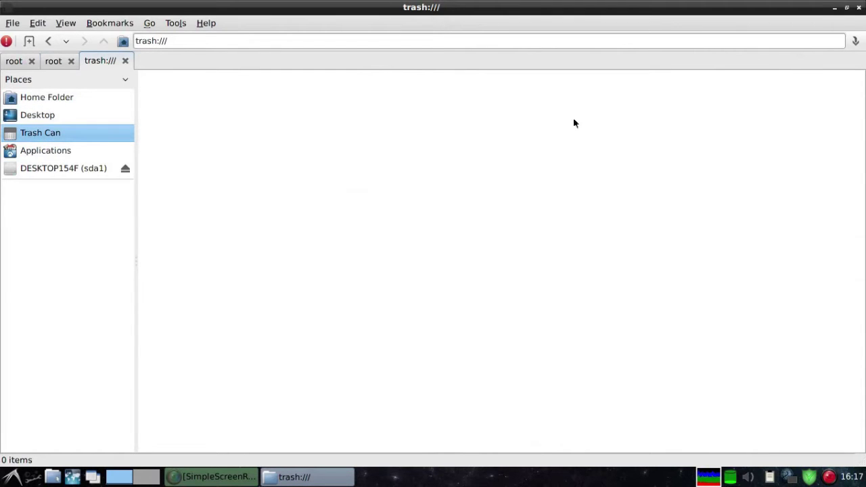
click(19, 155)
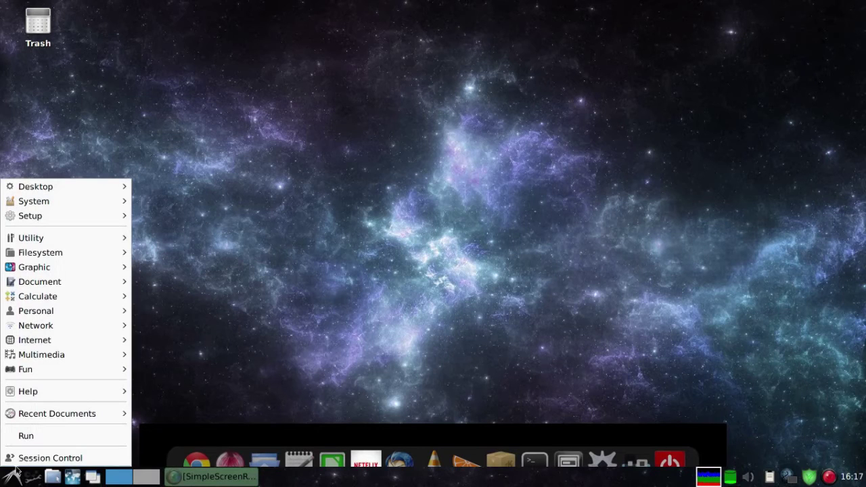
Step: Launch the Clementine music player, play the first radio stream in its playlist, and quit the player
mouse_move(37, 358)
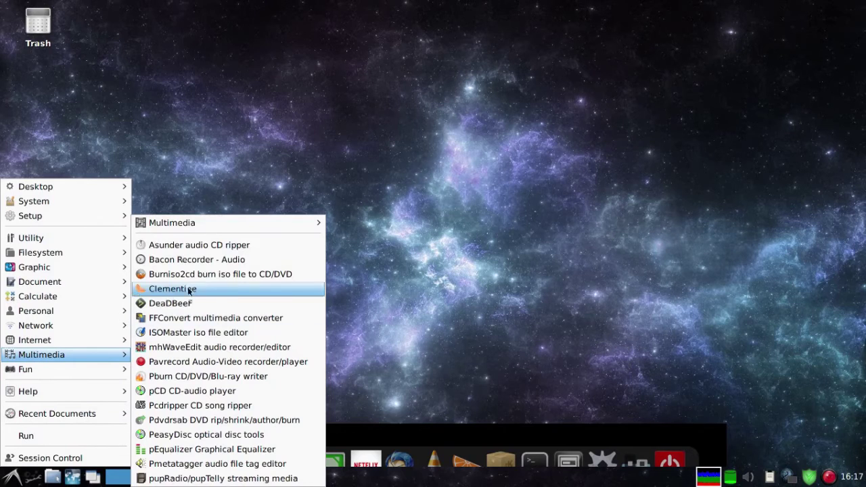
mouse_move(197, 231)
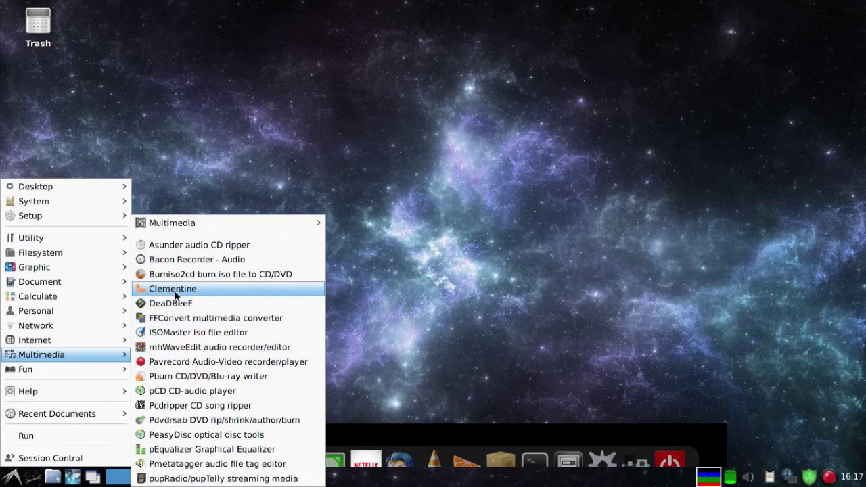
click(174, 295)
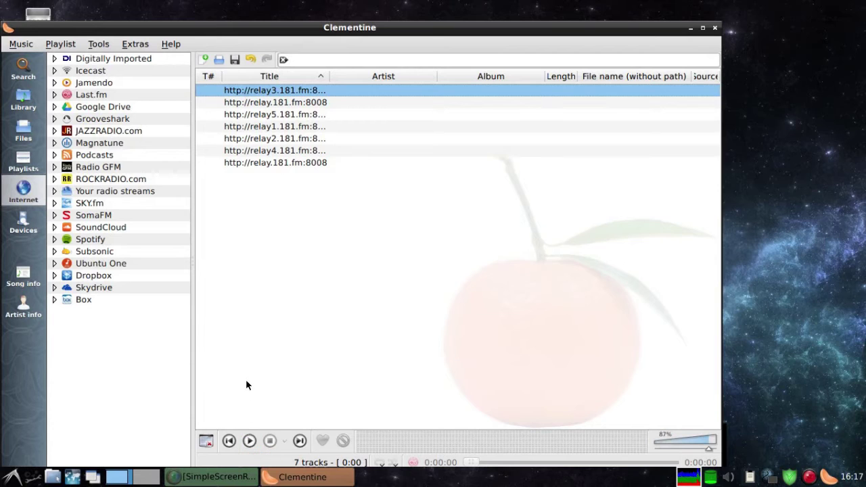
click(250, 441)
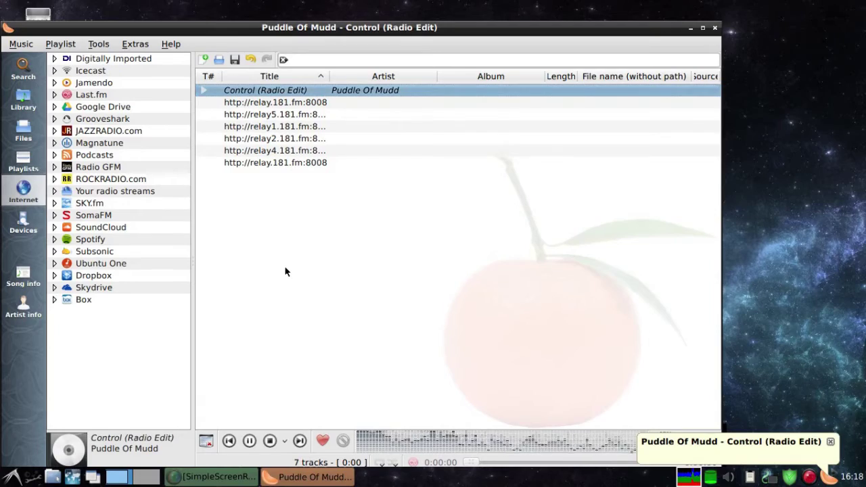
key(ctrl+q)
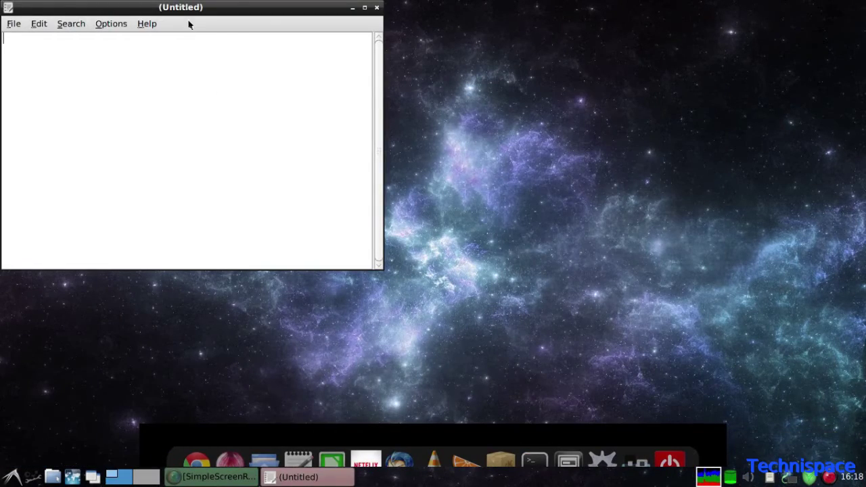
Step: Move the text editor window toward the middle of the desktop, enter the sample lines "hfghgfh" and "fghgfh", and close it without saving
drag(214, 11, 460, 118)
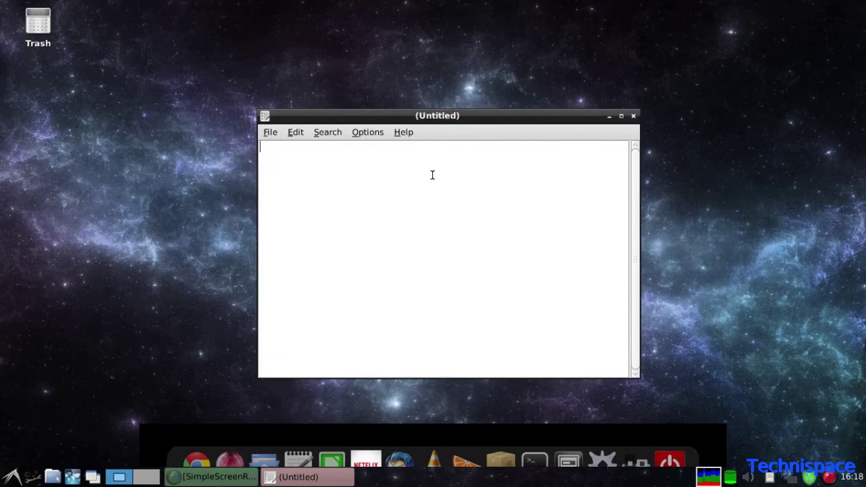
text(hfghgfh )
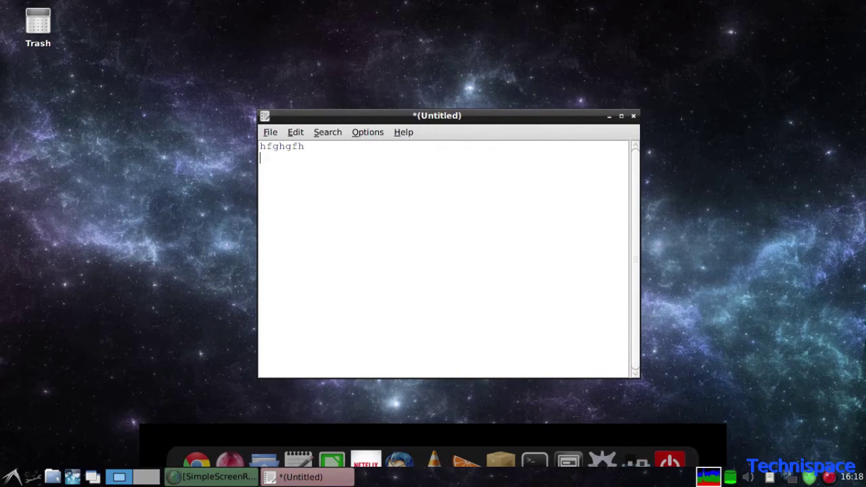
text(fghgfh)
click(634, 116)
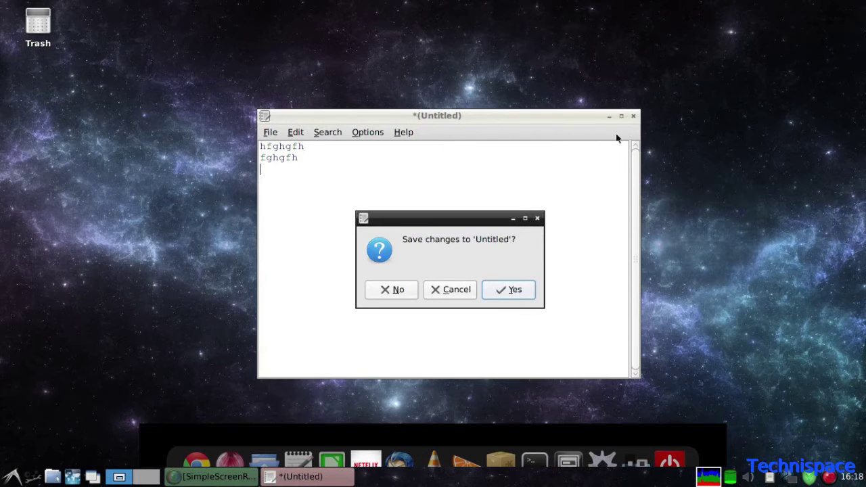
click(395, 296)
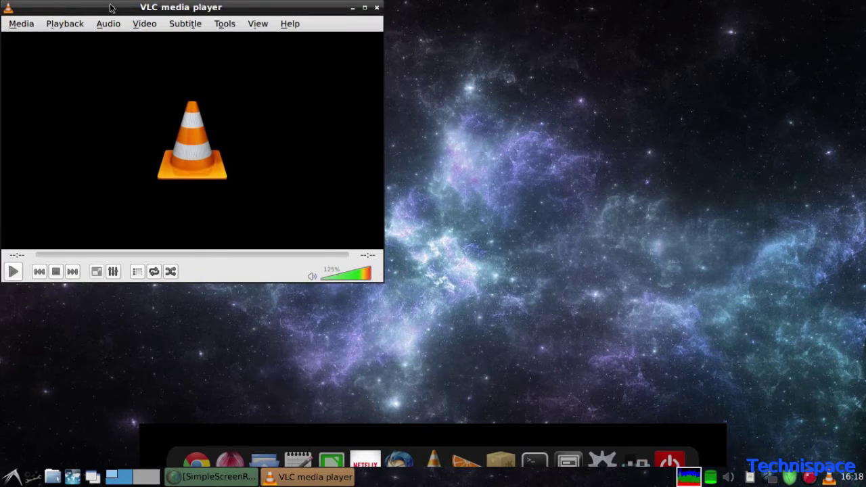
Step: Move the VLC media player away from the screen corner, look through its Media and Tools commands, and close the player
drag(110, 8, 266, 48)
click(175, 64)
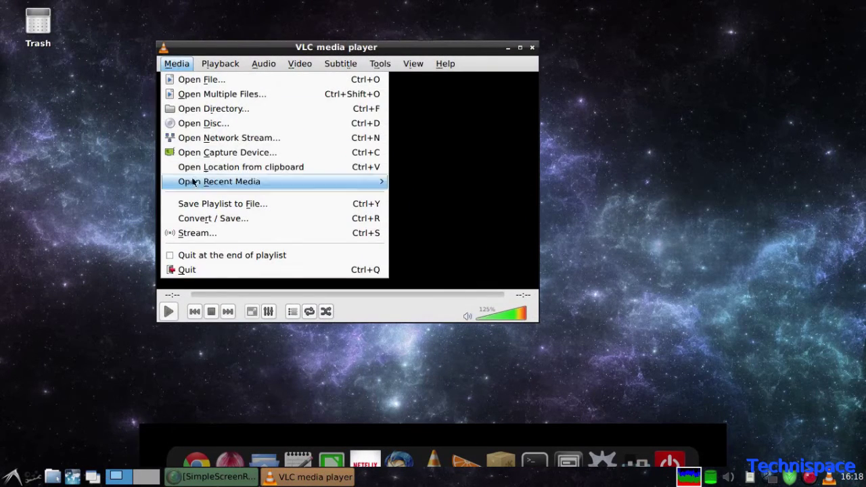
click(437, 101)
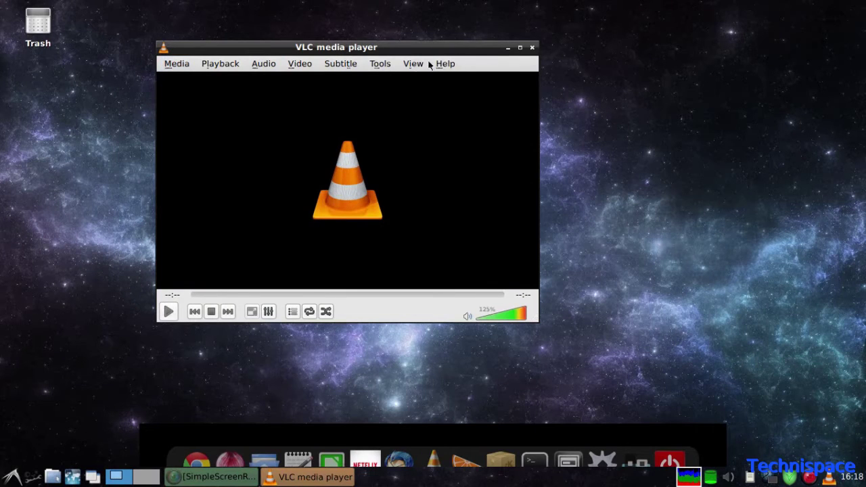
click(414, 64)
mouse_move(369, 63)
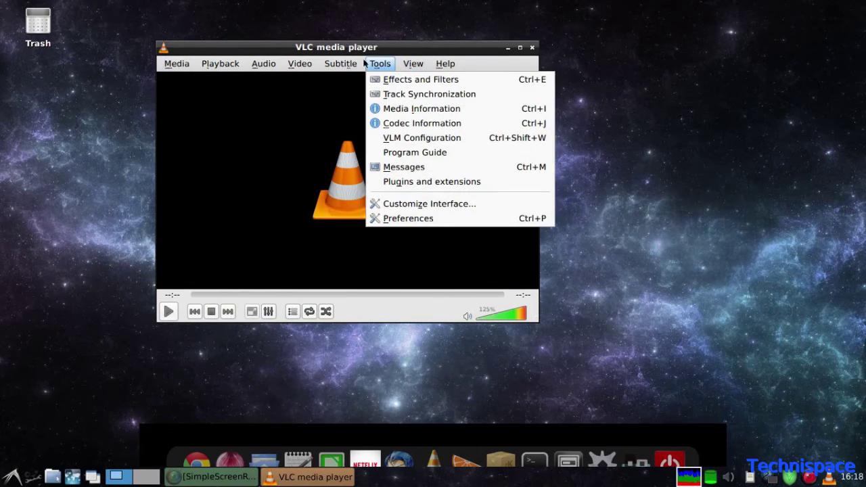
click(532, 48)
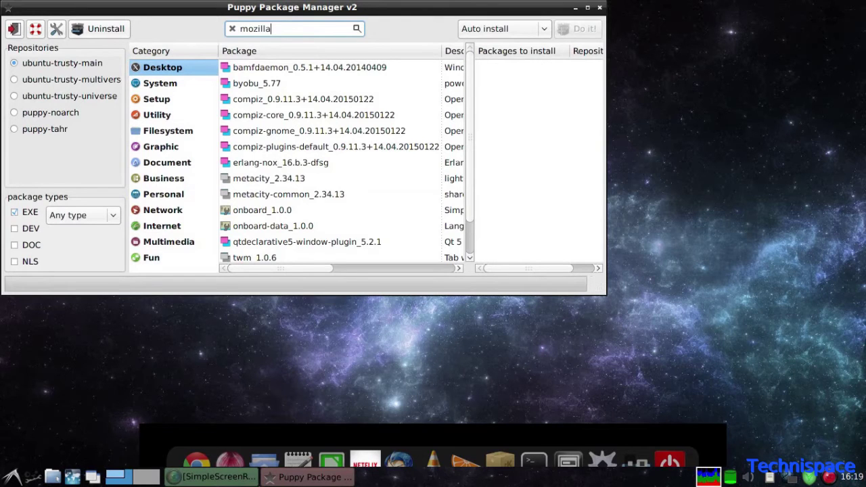
Step: Search the package repositories for mozilla, mark firefox_36.0.1+build2 for installation, and close the package manager without installing
key(Return)
click(306, 105)
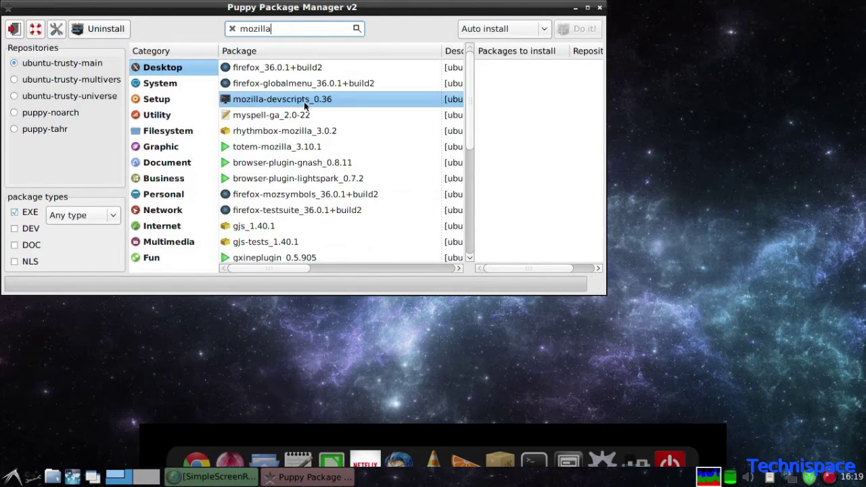
click(283, 68)
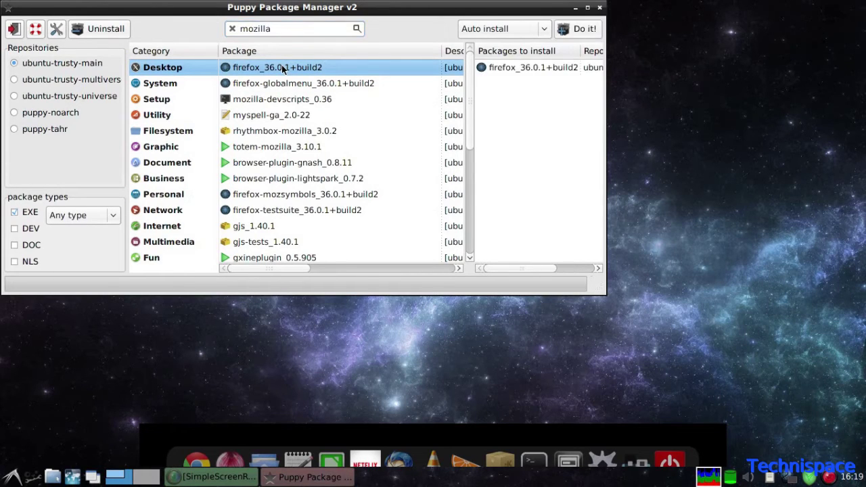
click(601, 9)
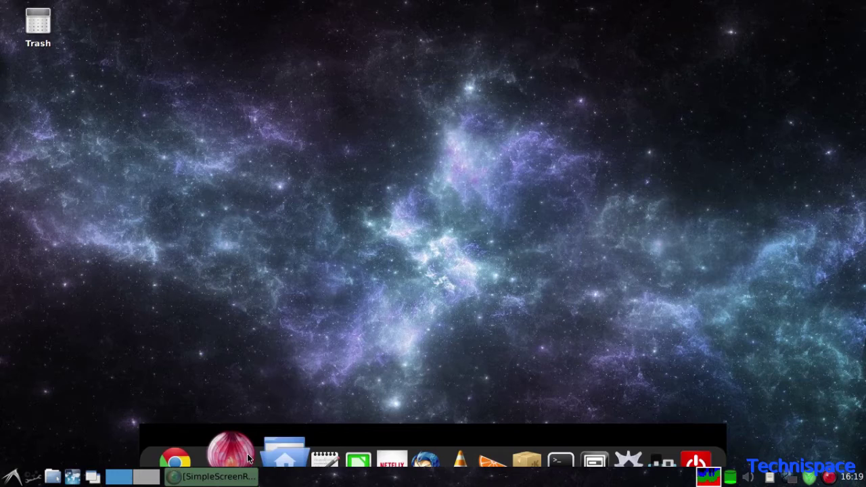
Step: Launch Google Chrome, maximize its window, and open a new browser tab
click(205, 452)
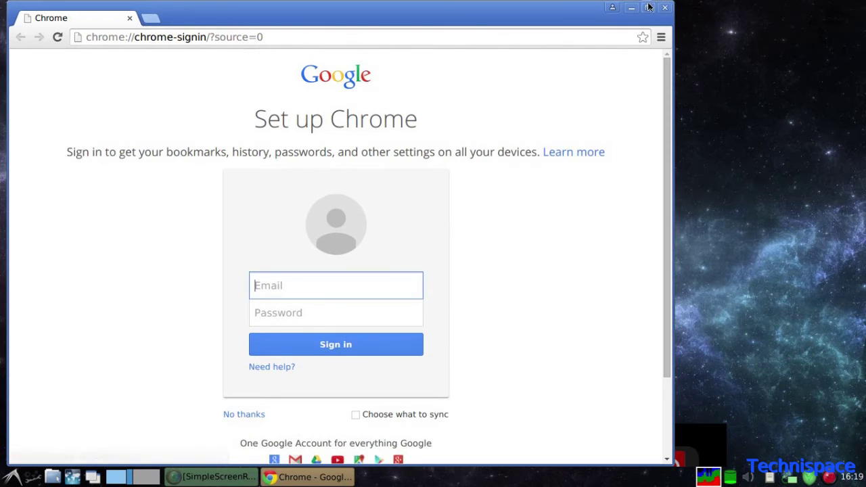
double_click(327, 20)
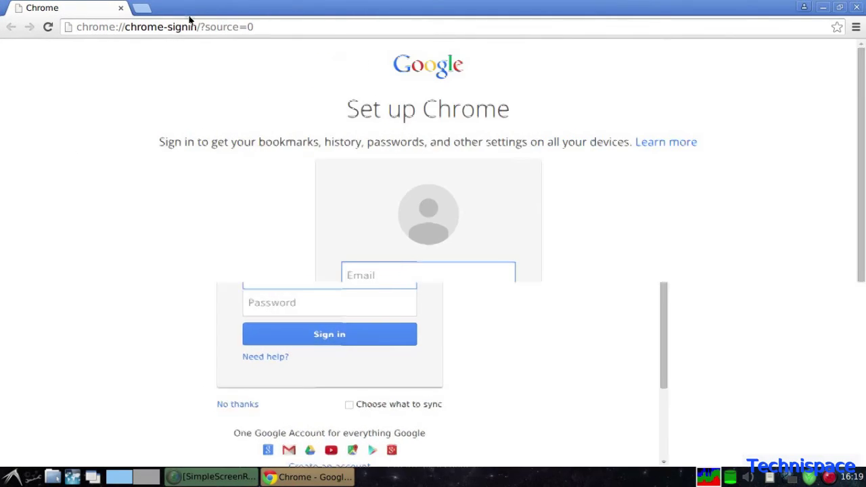
click(141, 8)
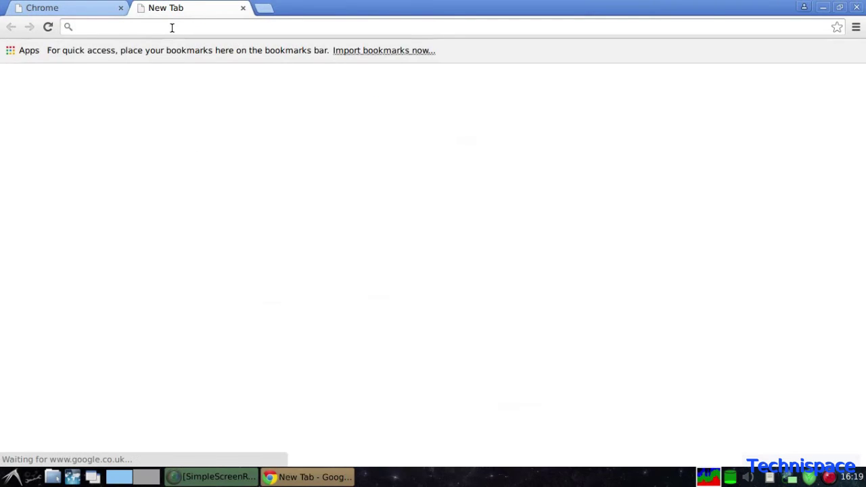
Step: Search the web for "rwerwe" and look over the results page
text(1360x768 60.0*)
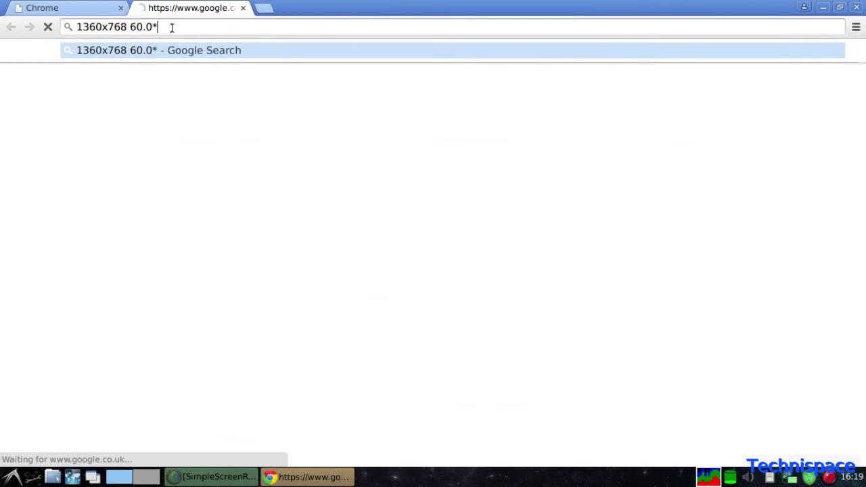
drag(172, 27, 63, 26)
text(rwerwe)
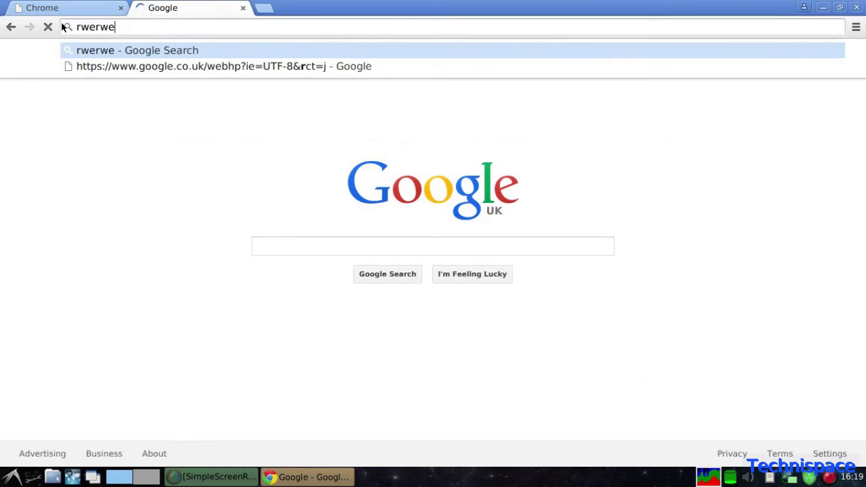
key(Return)
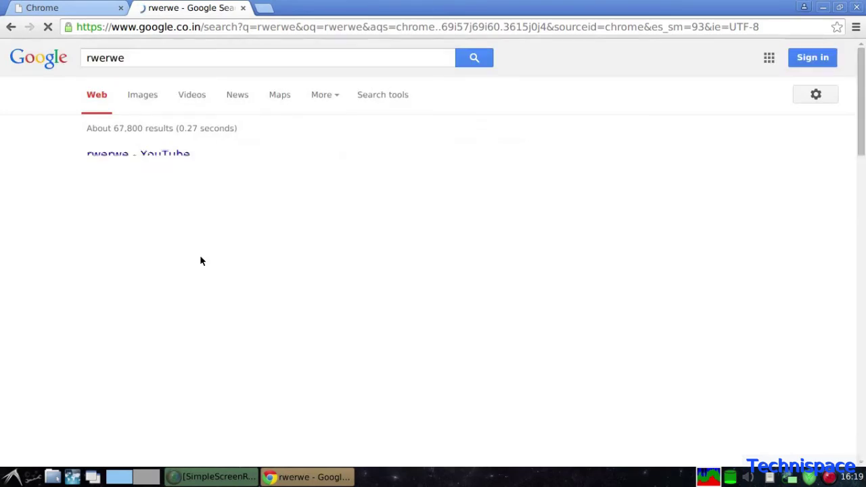
scroll(201, 261, down, 2)
scroll(199, 256, down, 4)
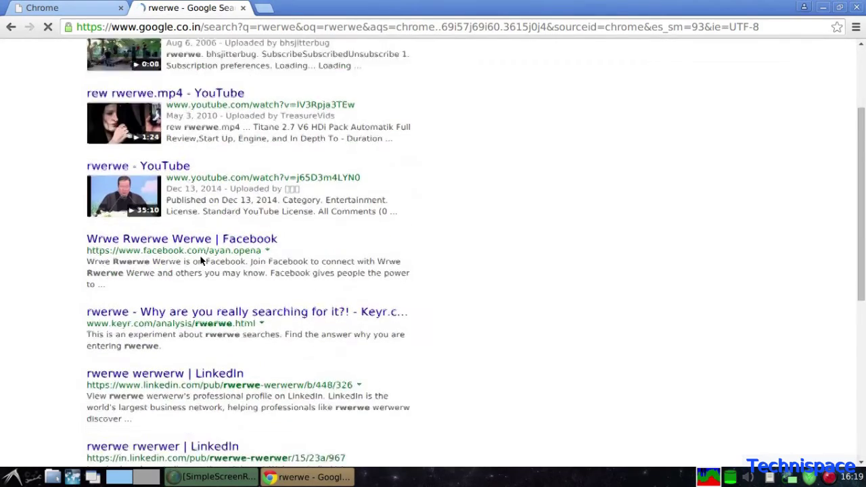
scroll(199, 255, up, 6)
scroll(201, 261, up, 1)
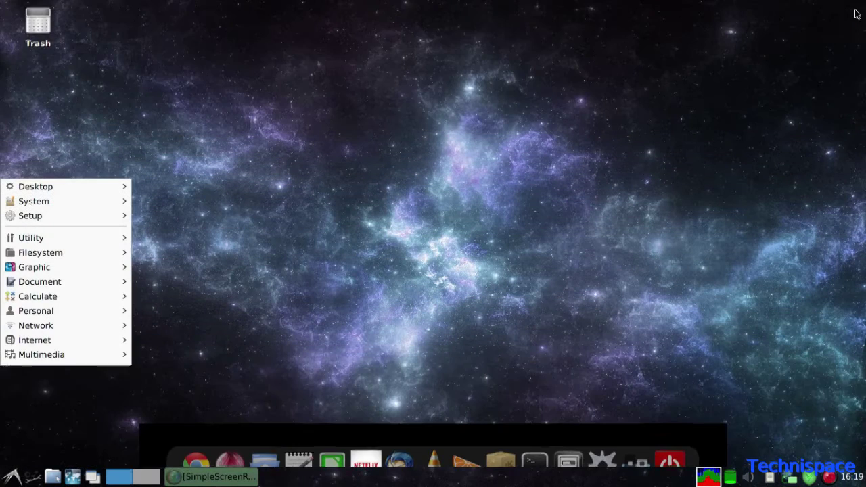
Step: Launch the simple and scientific calculator from the Calculate applications, view it, and close it
mouse_move(40, 298)
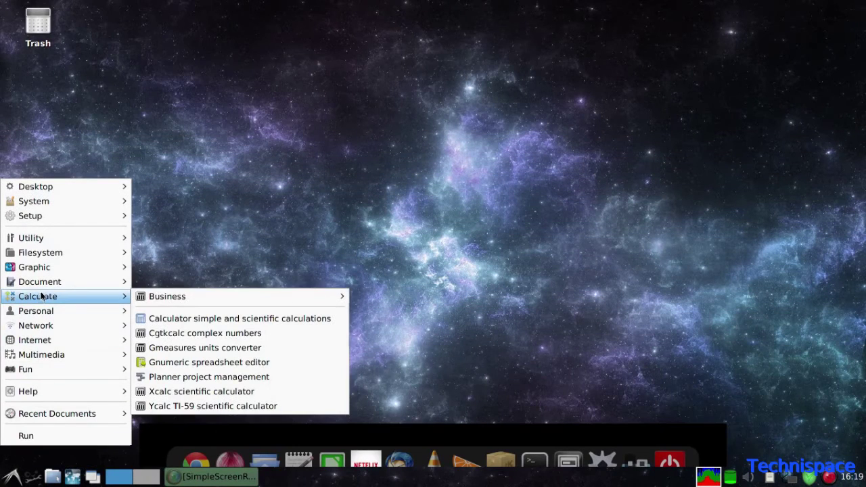
click(163, 319)
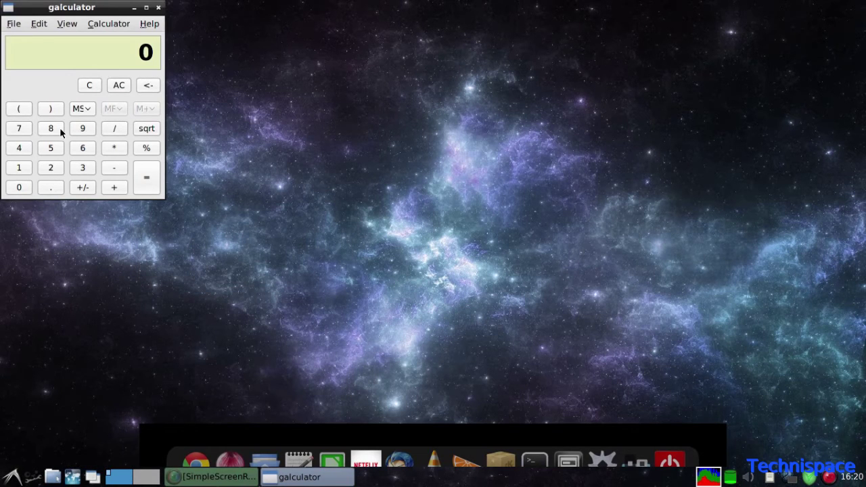
click(158, 7)
Step: Browse the Internet, Personal and Document application categories and launch LibreOffice Writer
click(12, 478)
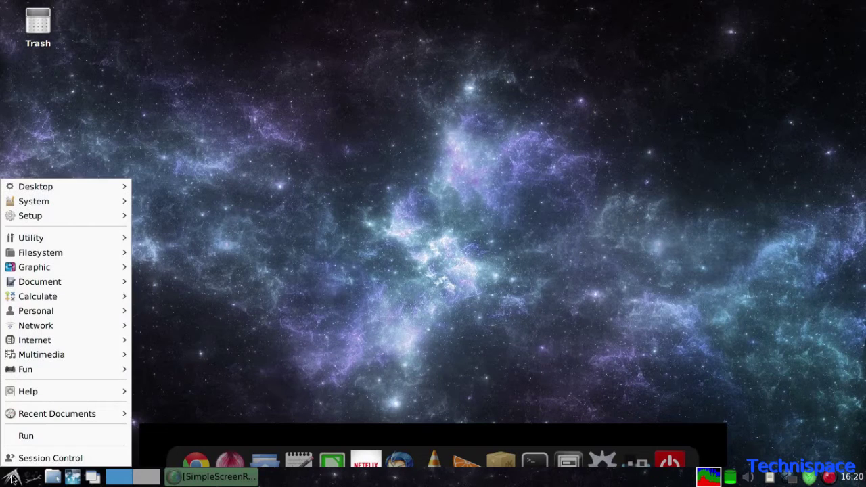
mouse_move(27, 347)
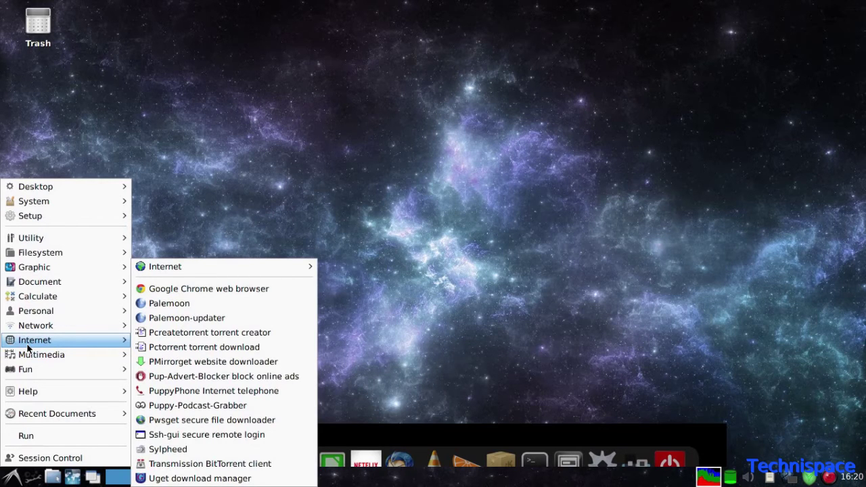
mouse_move(37, 318)
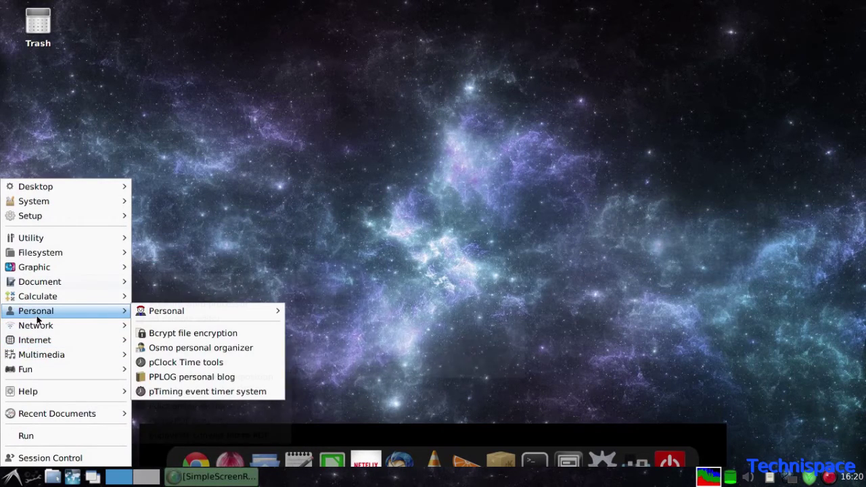
mouse_move(40, 281)
mouse_move(203, 282)
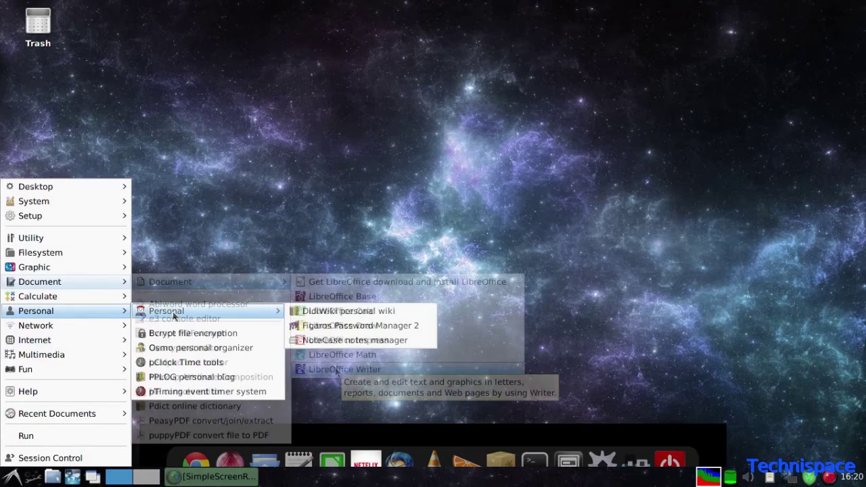
click(336, 370)
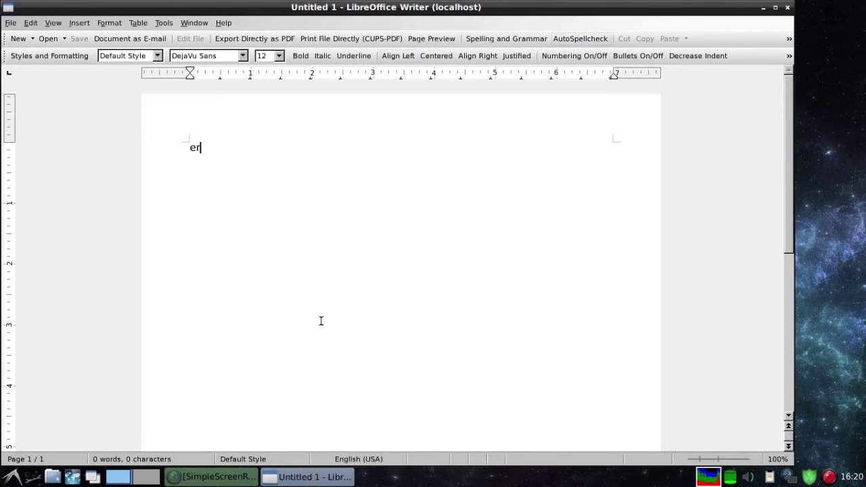
Step: Write the sample lines "Erwer", "erwwer", "ewrwer", "erwer" and "w" in the blank Writer document
text(wer)
key(Return)
text(erwwer)
key(Return)
text(ewrwer)
key(Return)
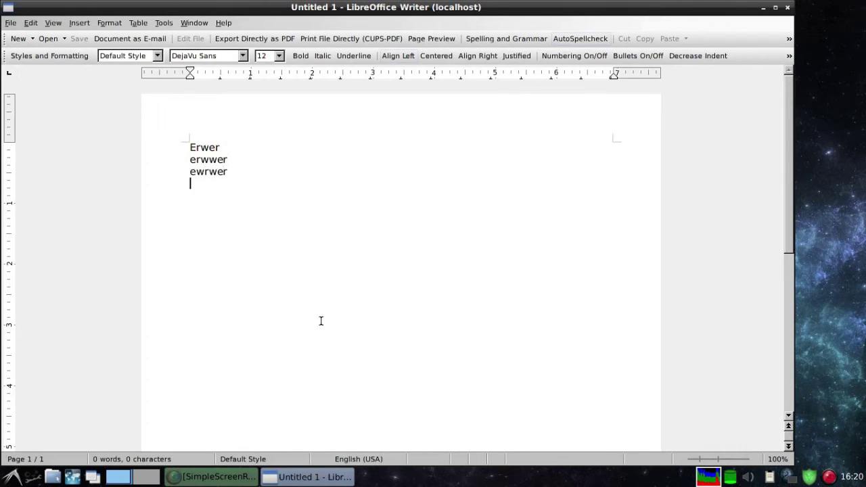
text(erwer)
key(Return)
text(w)
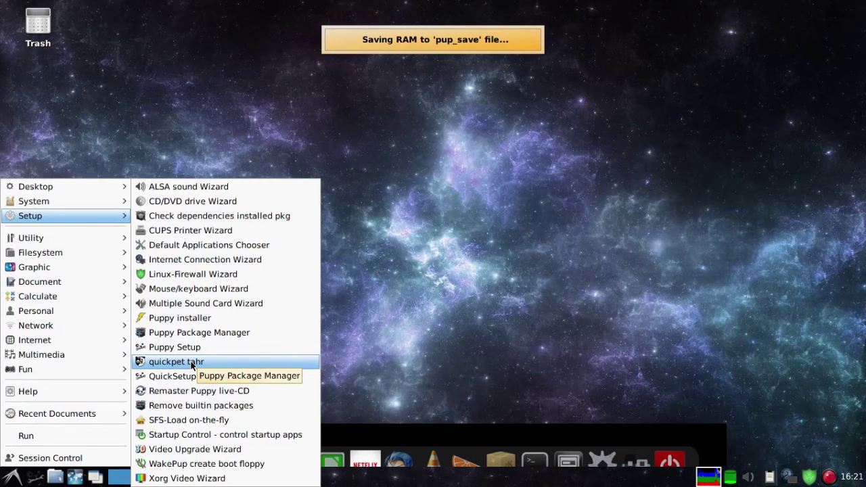
Step: Open Quickpet Tahr from the Setup tools and look through its installable software categories, from Browsers to Drivers
click(192, 364)
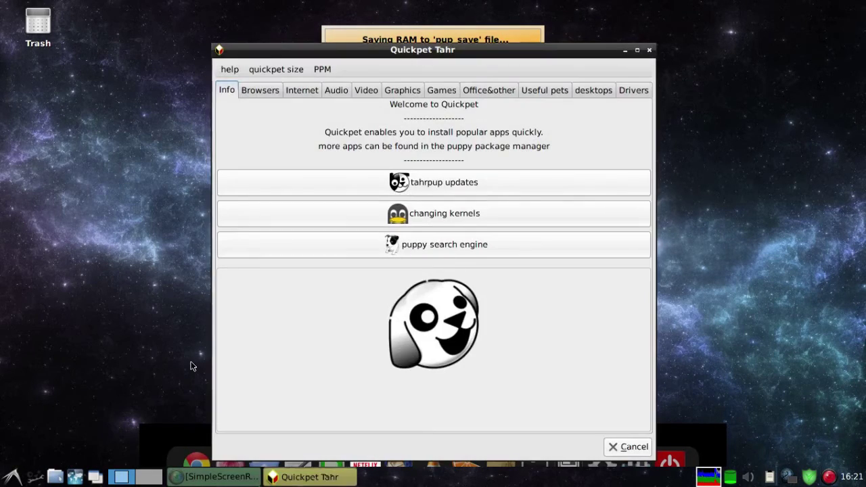
click(259, 92)
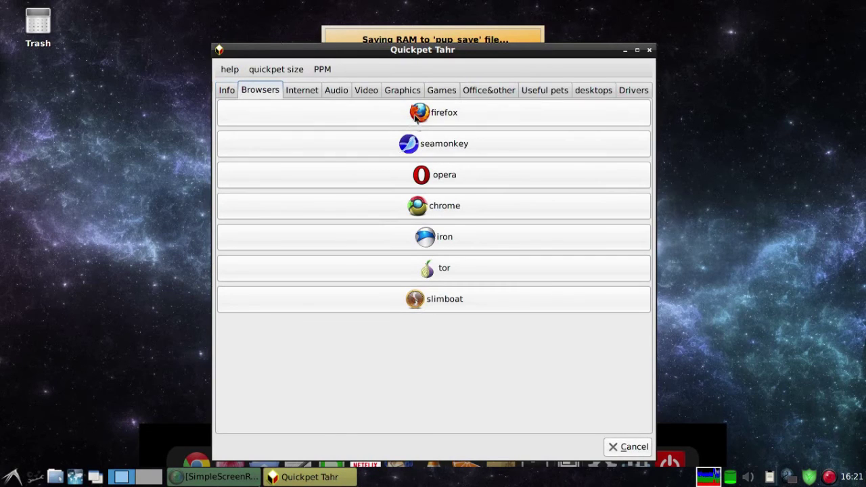
click(304, 92)
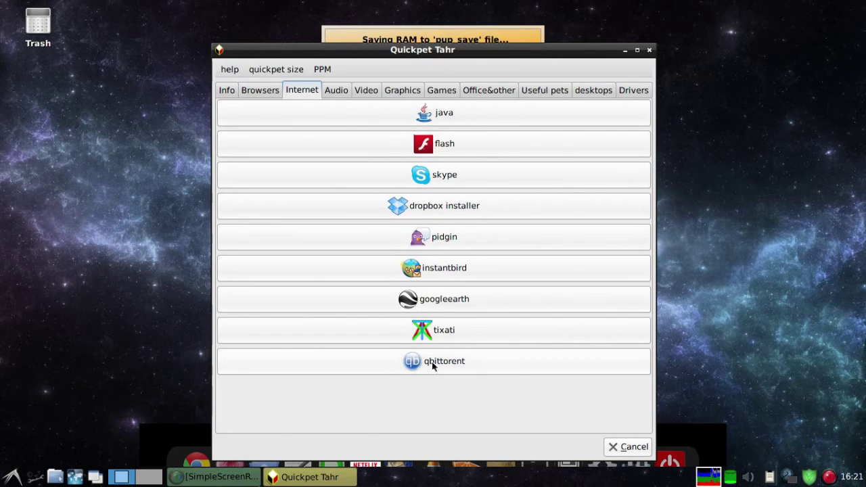
click(341, 93)
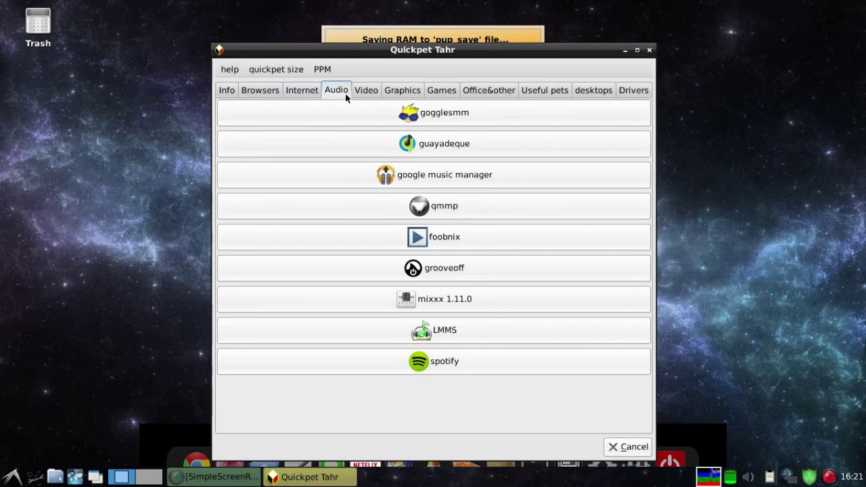
click(369, 94)
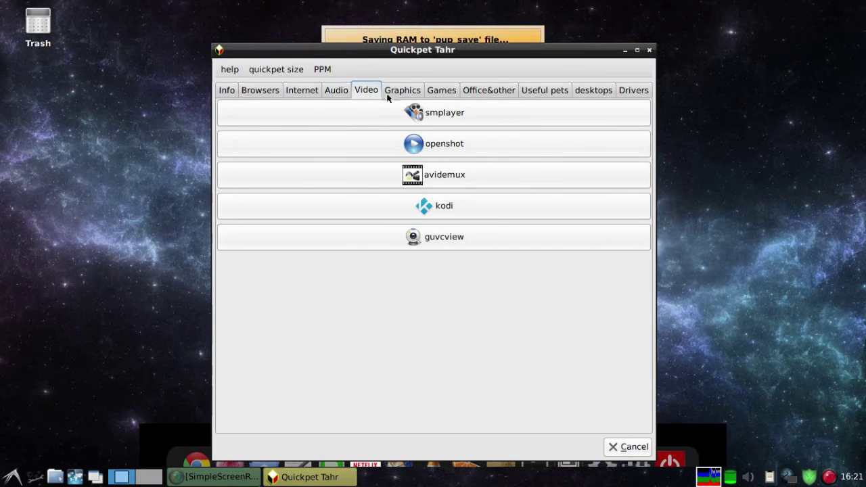
click(404, 96)
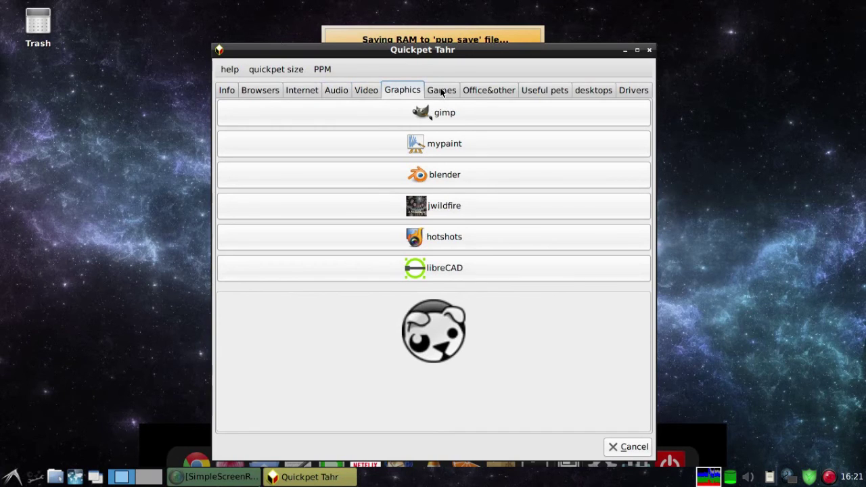
click(442, 93)
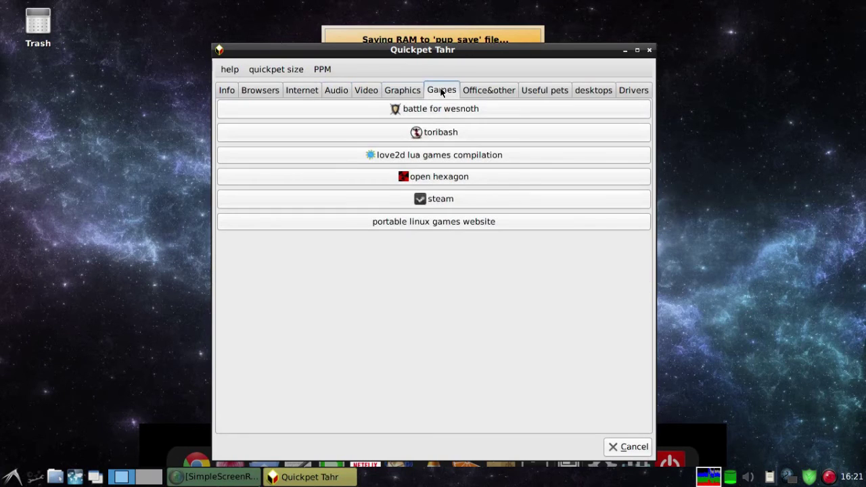
click(490, 92)
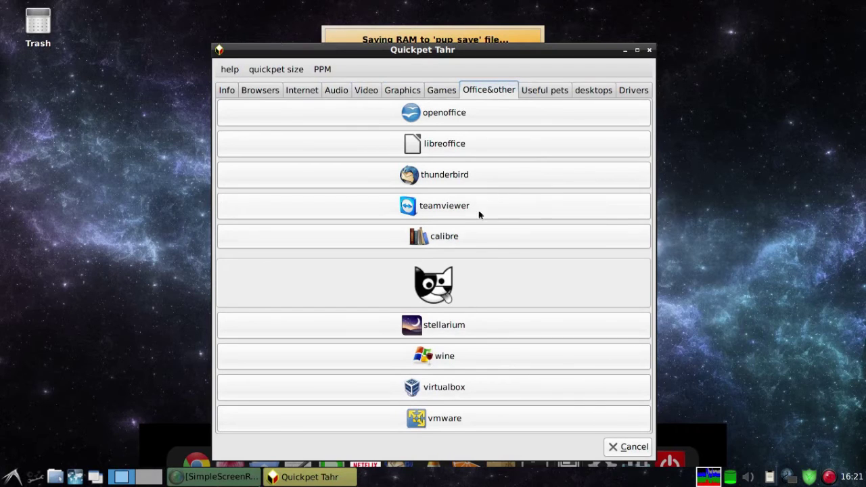
click(544, 93)
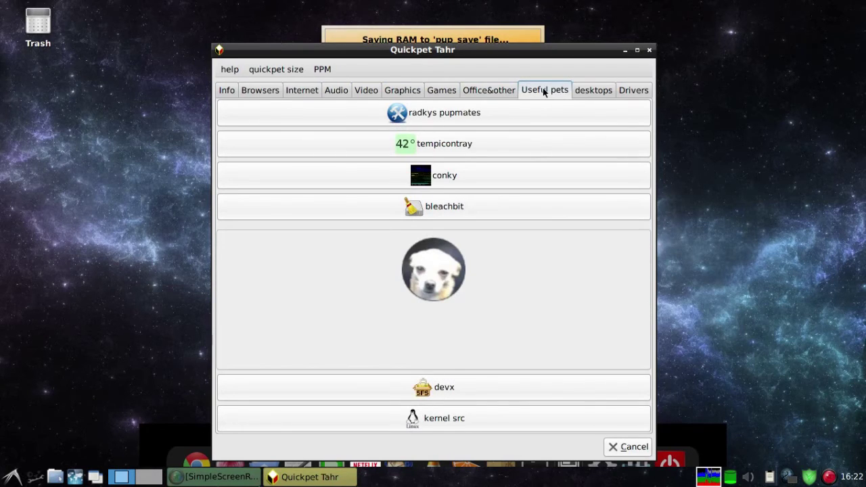
click(588, 94)
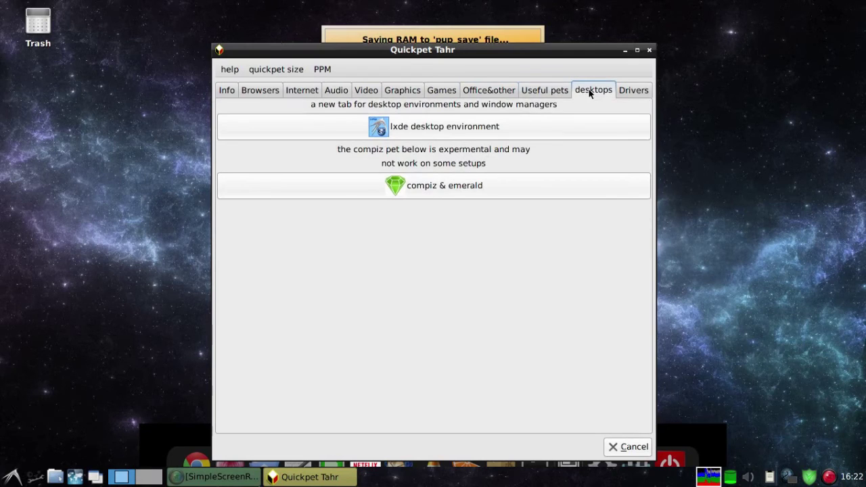
click(637, 96)
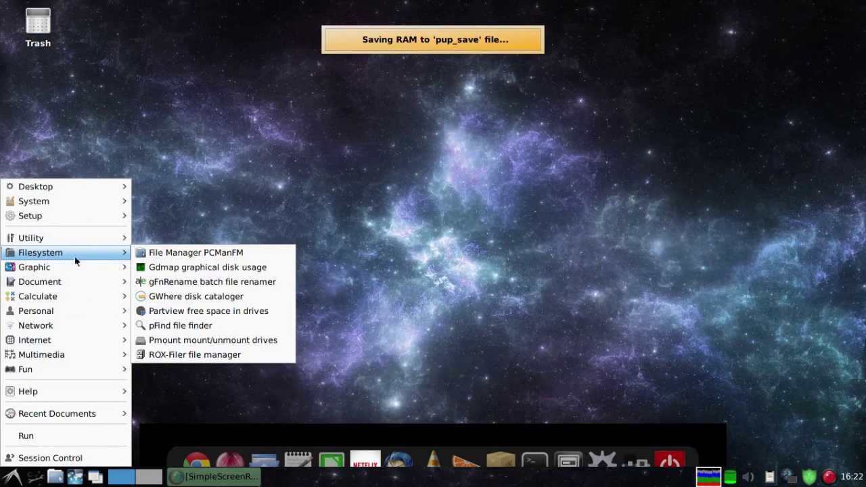
Step: Search the personal files for "chrome" with the pFind file finder, widen the window to view the paths, and close it
click(211, 327)
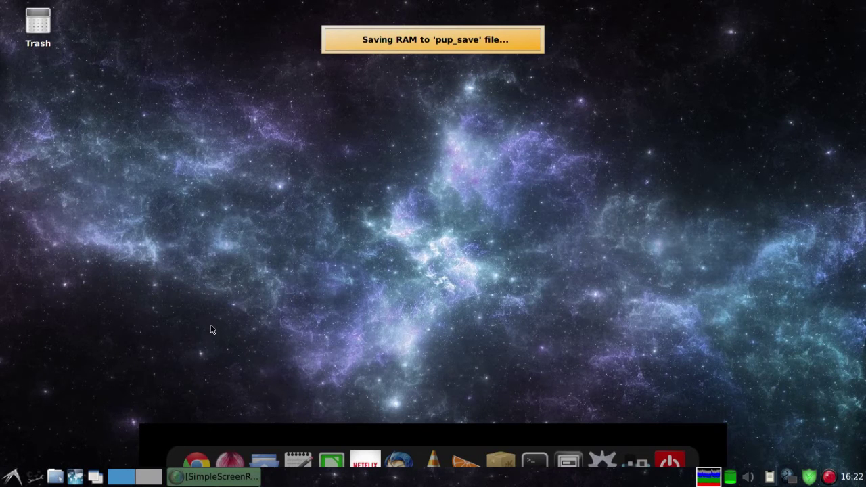
key(BackSpace)
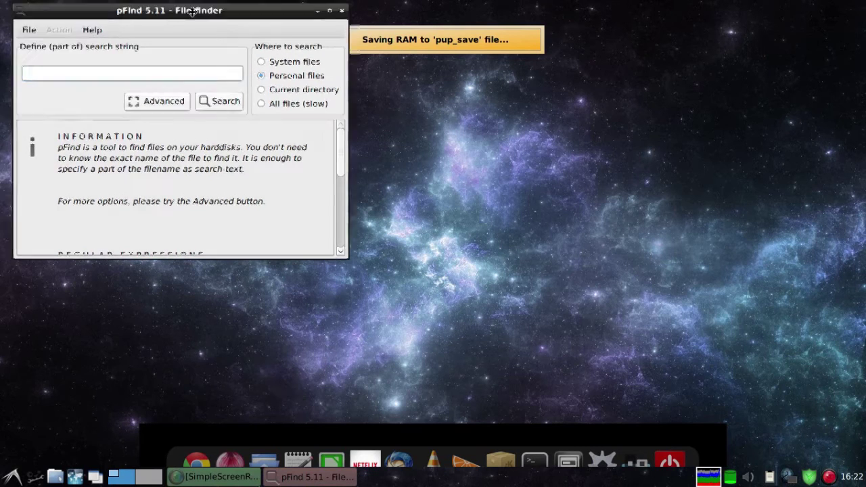
drag(186, 14, 296, 146)
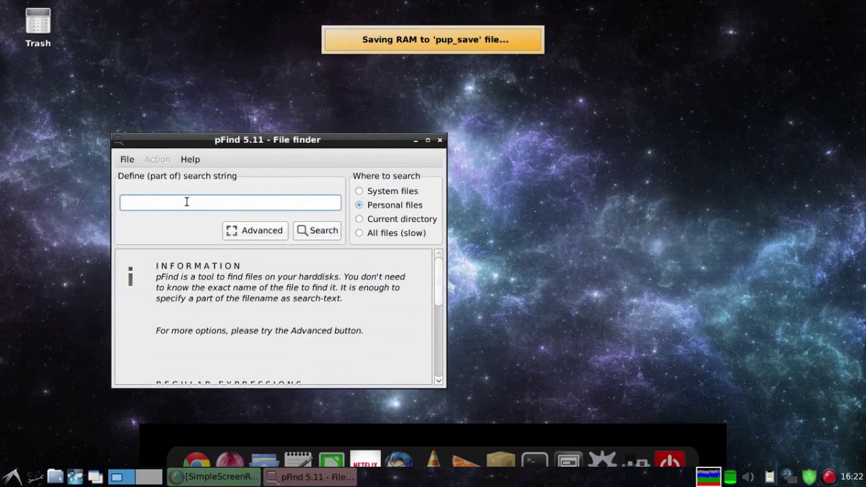
text(chrome)
click(316, 232)
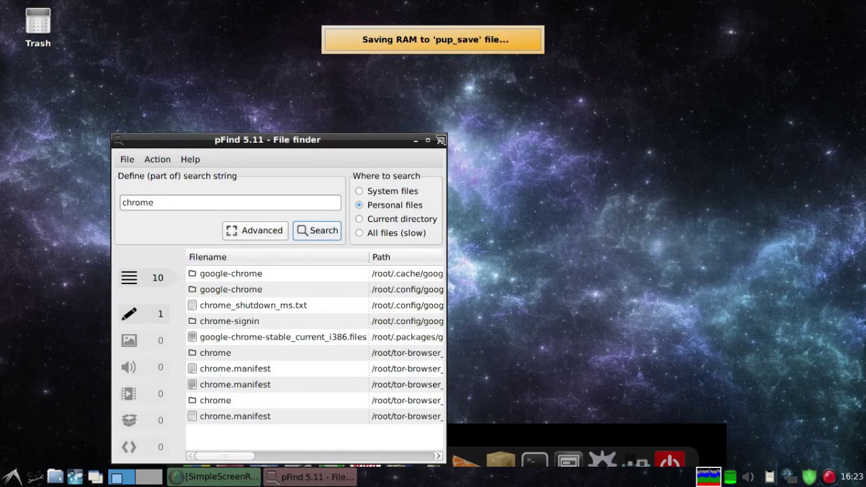
drag(447, 133, 630, 121)
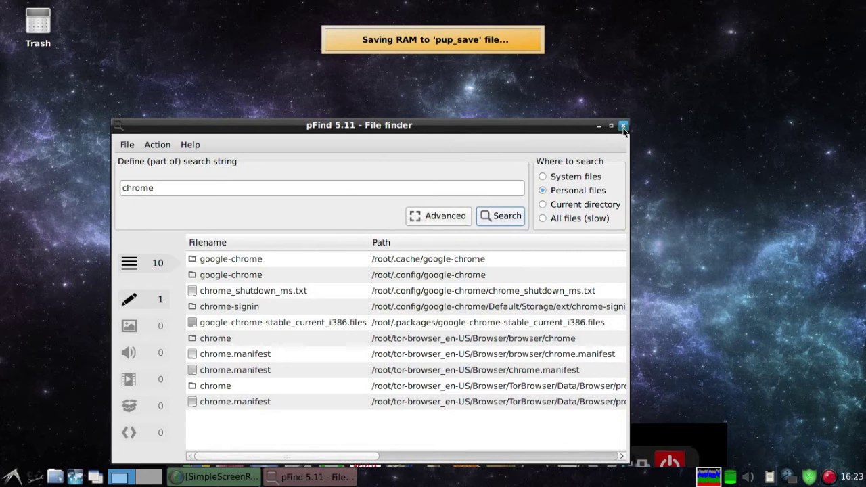
click(623, 127)
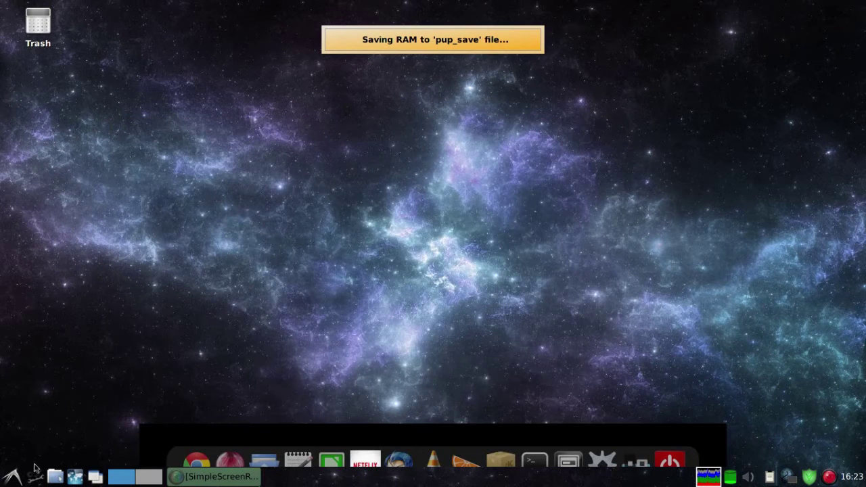
Step: Launch the Geany text editor from the Document applications and look through the start-tor-browser script
click(13, 476)
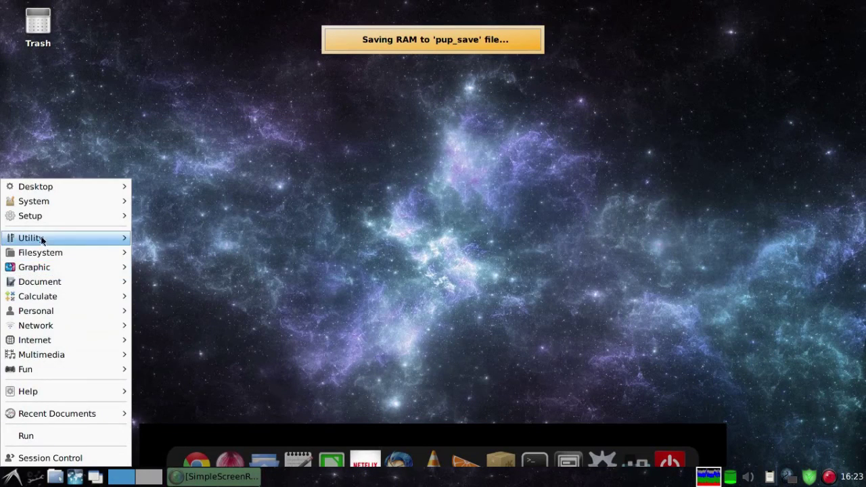
mouse_move(42, 216)
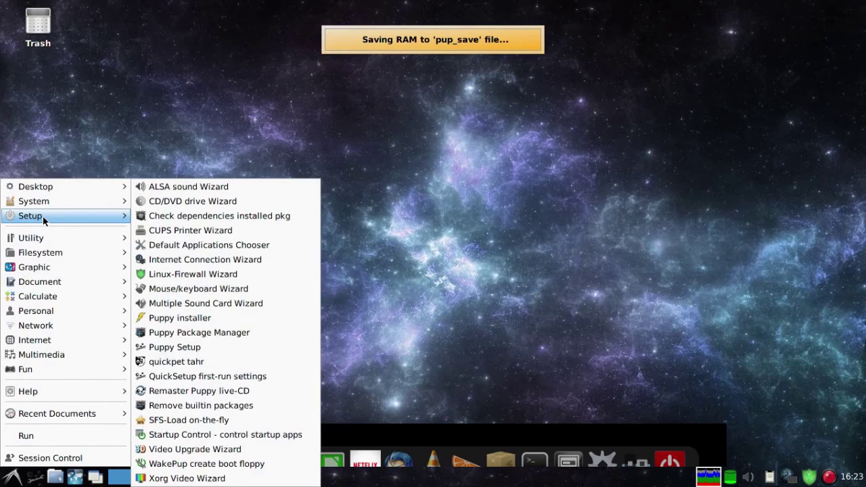
mouse_move(41, 281)
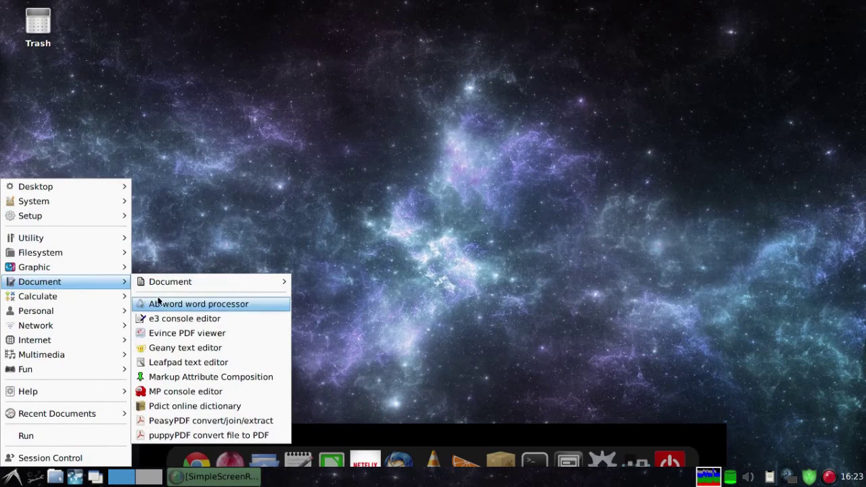
click(168, 350)
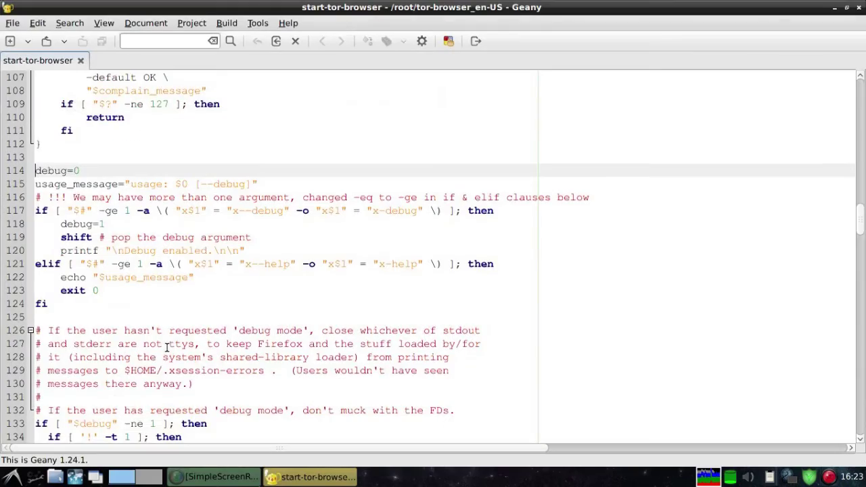
scroll(166, 347, down, 20)
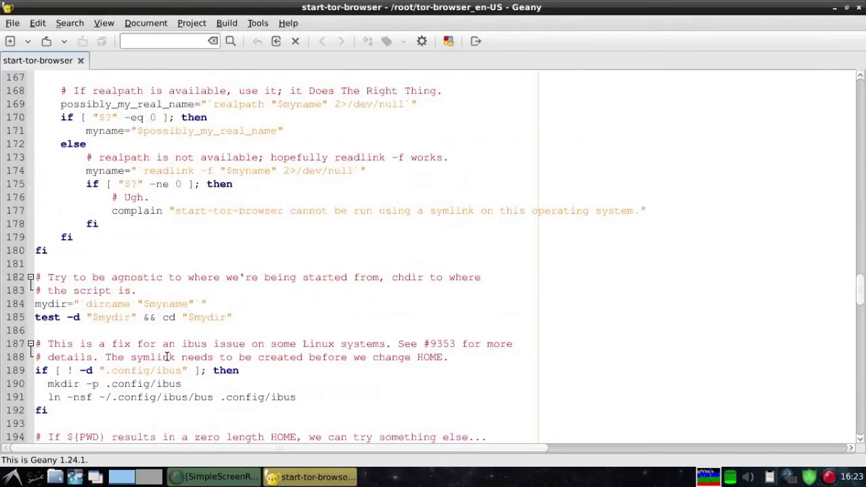
scroll(167, 356, down, 5)
scroll(145, 127, up, 3)
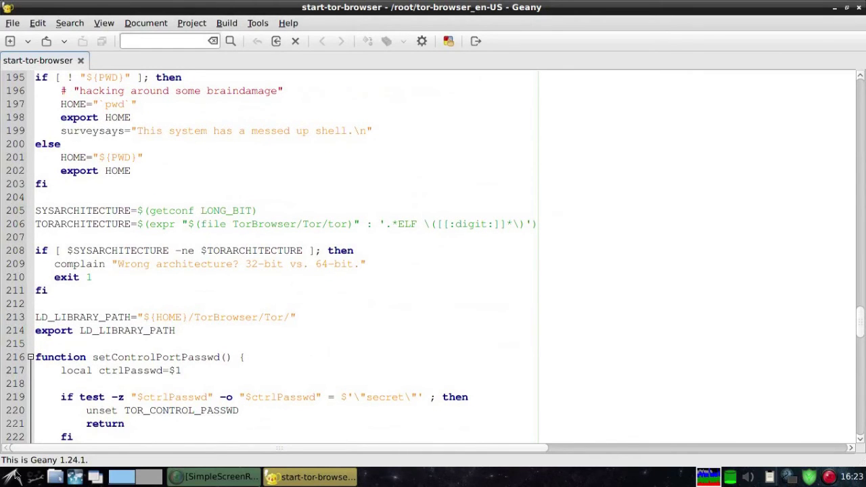
Step: Launch the Abiword word processor, maximize its window, and look over the blank document
click(13, 477)
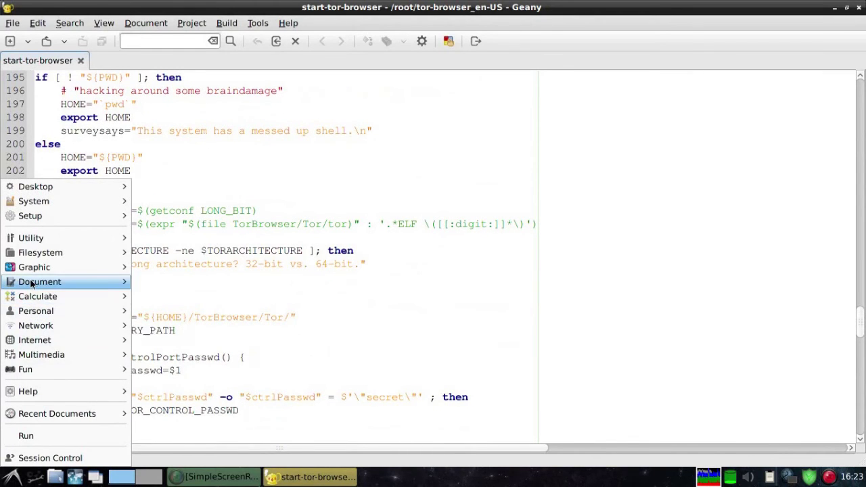
mouse_move(31, 285)
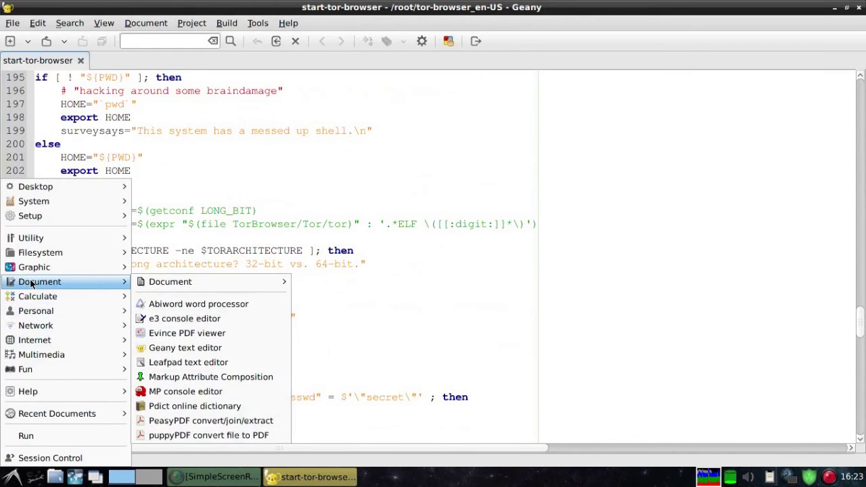
click(196, 304)
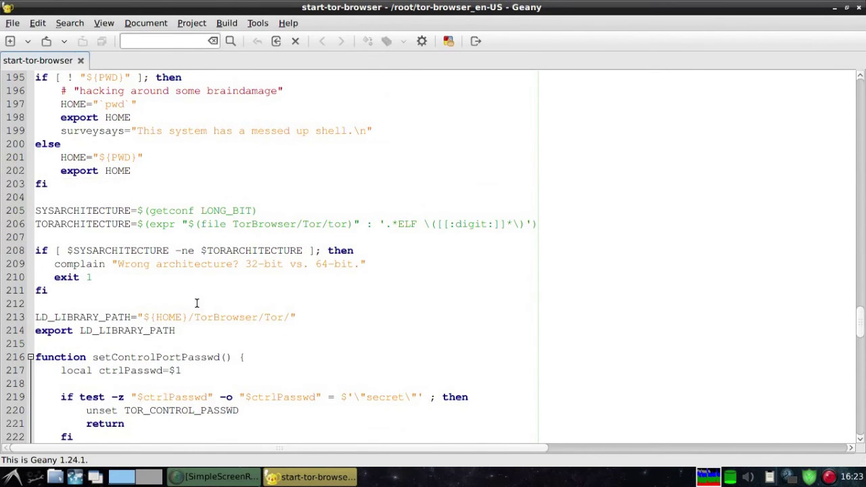
scroll(194, 296, down, 1)
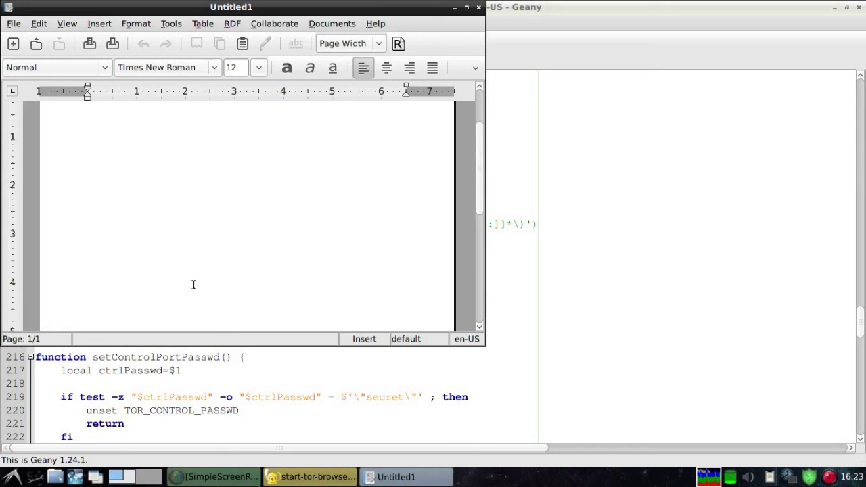
click(467, 7)
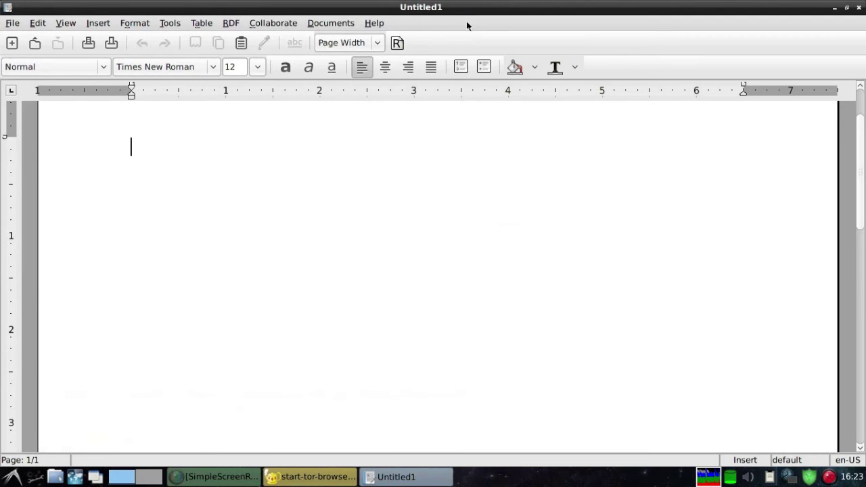
scroll(448, 210, down, 8)
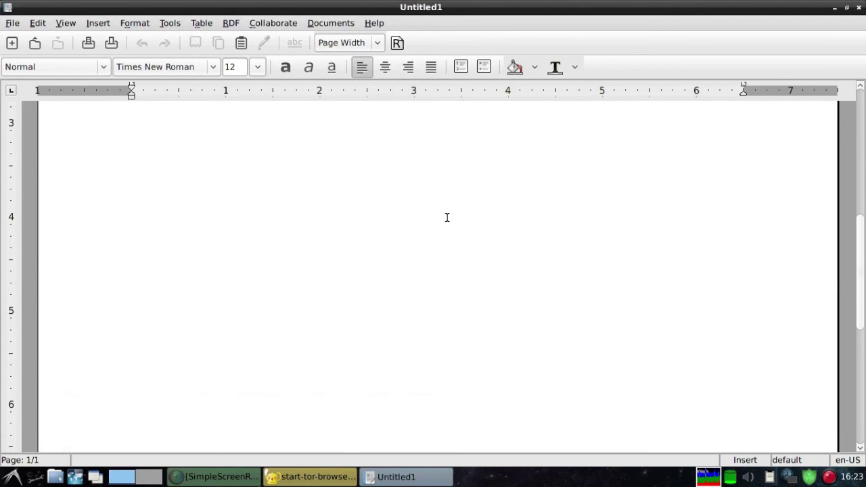
scroll(447, 217, up, 3)
scroll(446, 217, up, 2)
Step: Launch Task Manager to view CPU and memory usage, minimize the Abiword and Geany windows, and widen the Task Manager window
click(12, 477)
mouse_move(40, 201)
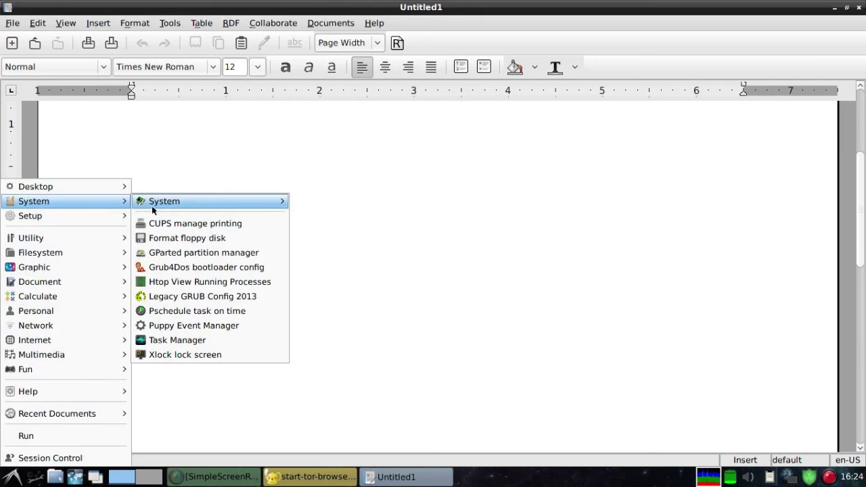
click(174, 340)
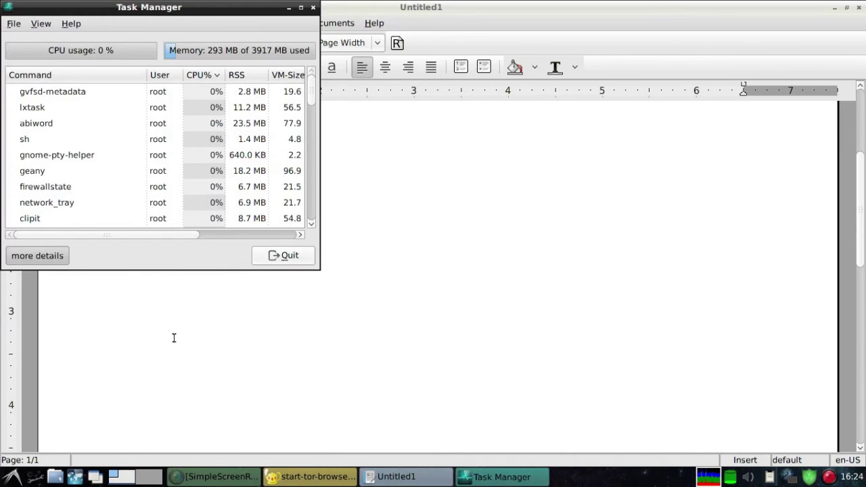
drag(129, 11, 270, 88)
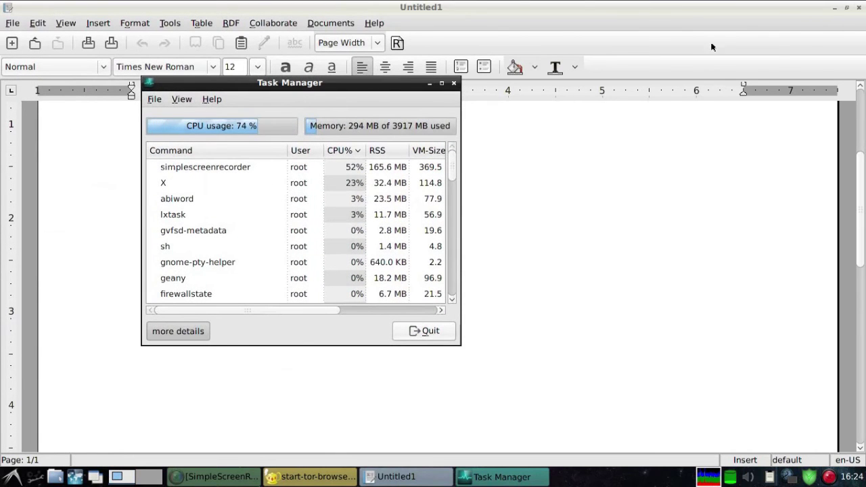
click(835, 11)
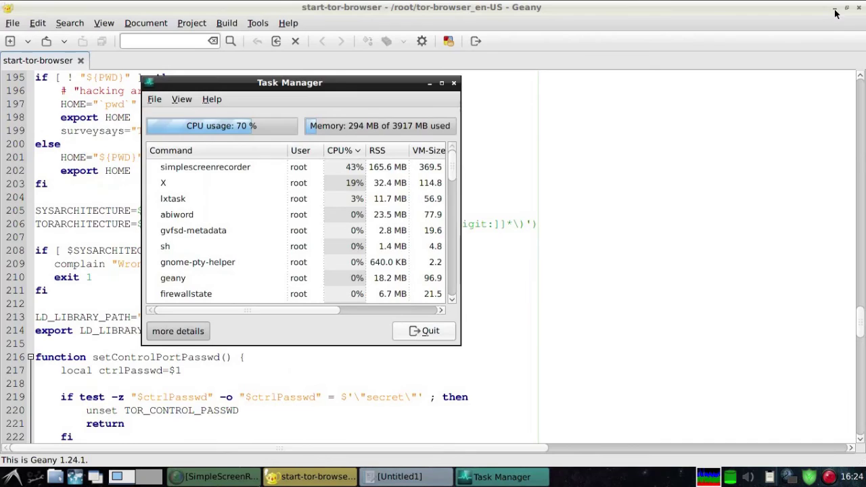
click(836, 11)
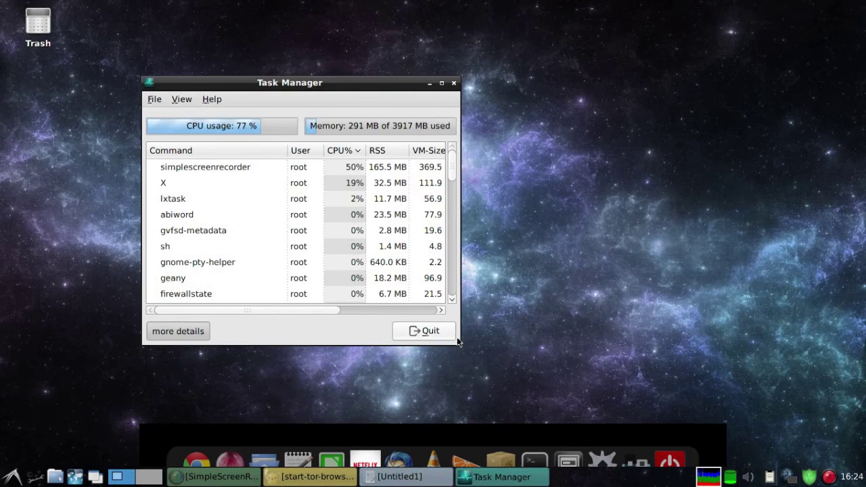
drag(460, 343, 631, 351)
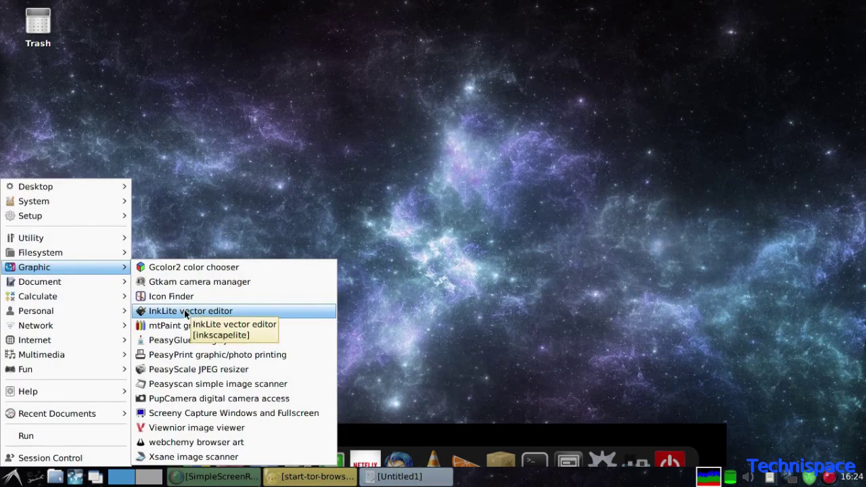
Step: Launch the InkLite vector editor from the Graphic applications and maximize its window
click(187, 315)
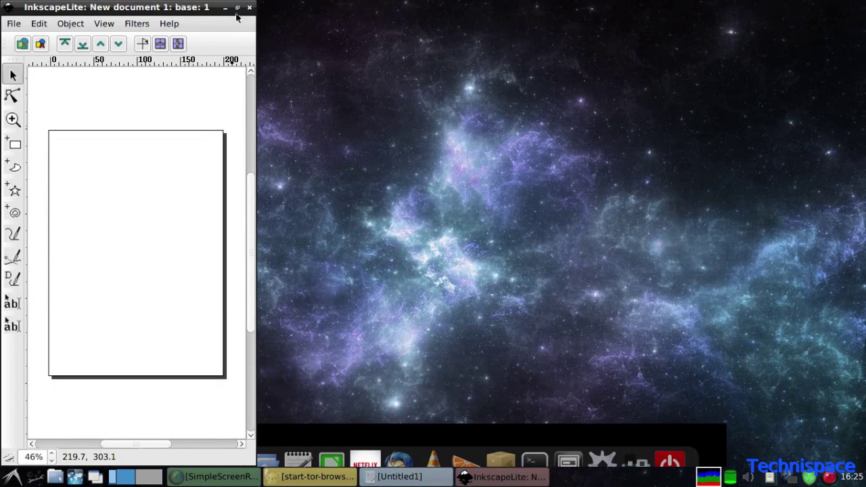
click(236, 7)
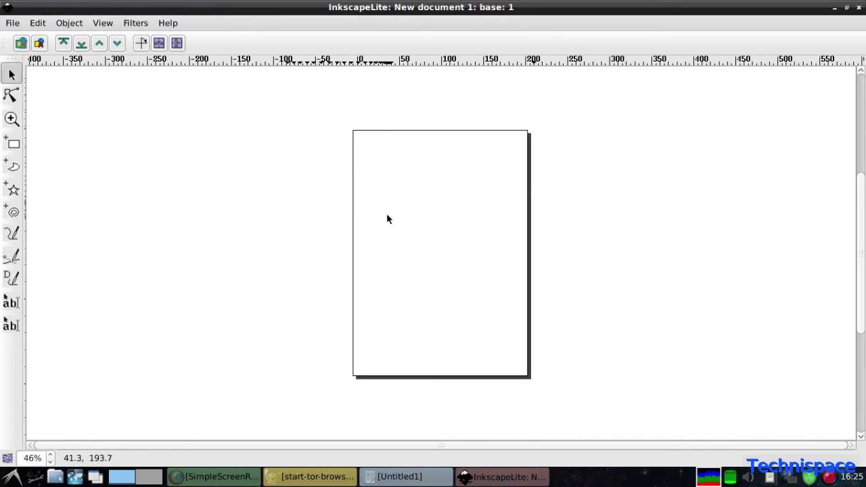
scroll(387, 217, up, 2)
scroll(387, 223, down, 1)
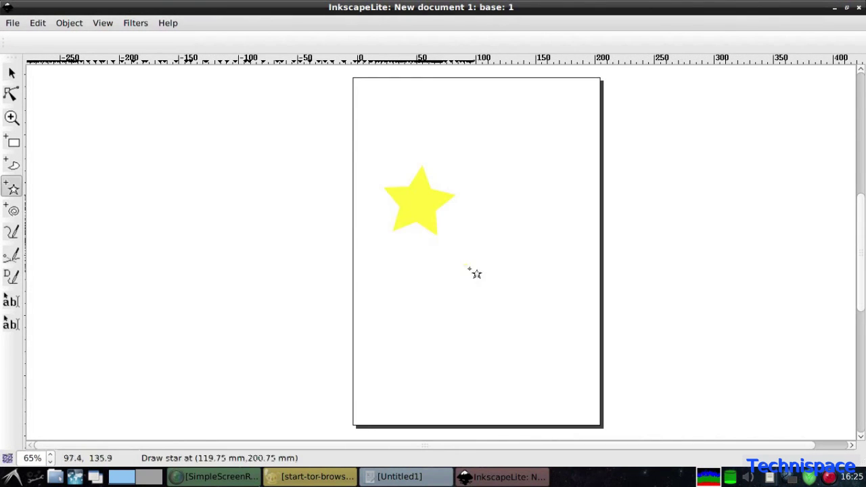
Step: Draw a second yellow five-pointed star below the first one on the page, and add spirals near the stars with the spiral tool
drag(465, 266, 490, 291)
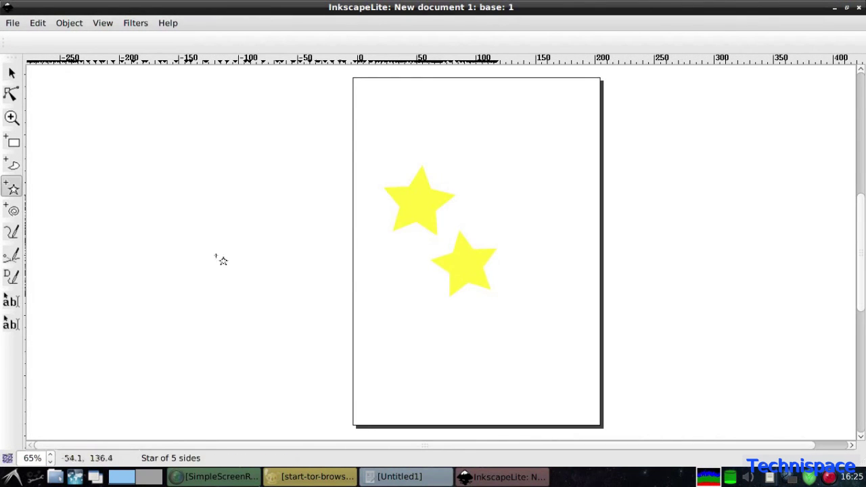
click(13, 211)
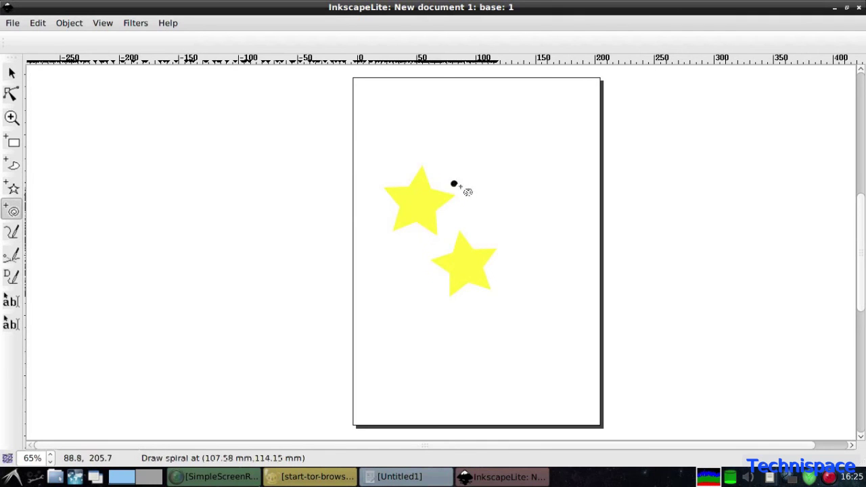
drag(458, 183, 487, 232)
drag(482, 262, 497, 306)
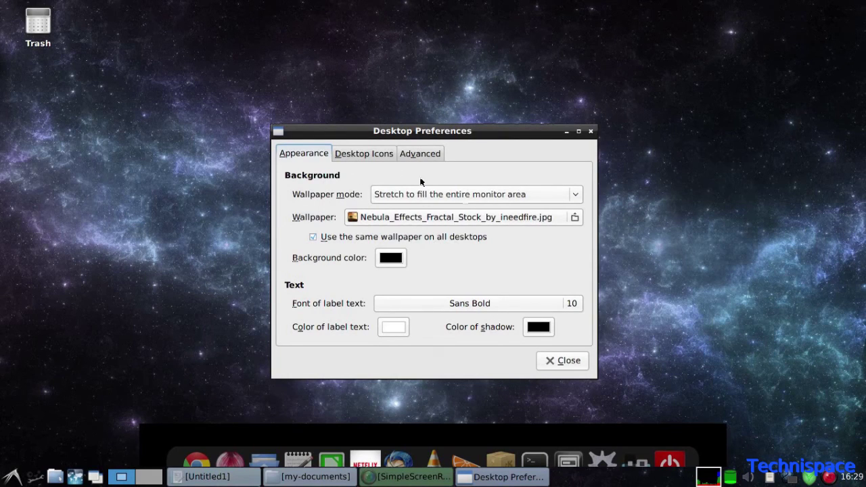
Step: Set the desktop wallpaper to the swirling_madness image from the wallpaper folder and close Desktop Preferences
click(577, 218)
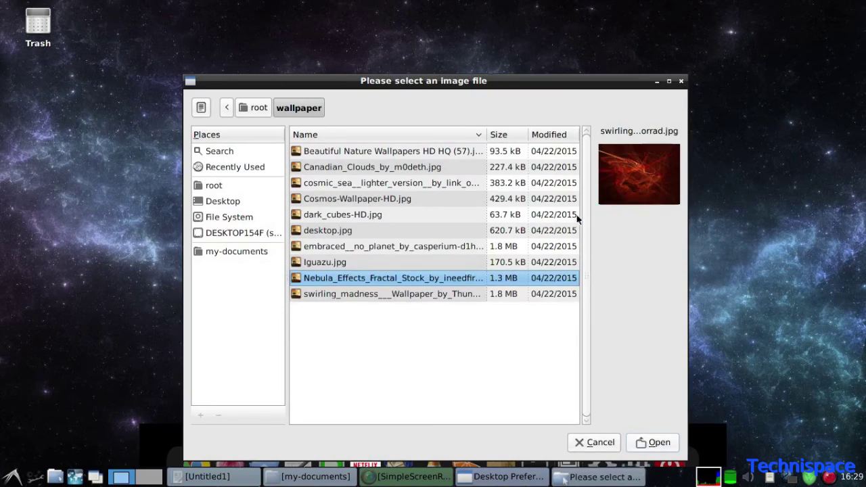
click(406, 348)
click(660, 446)
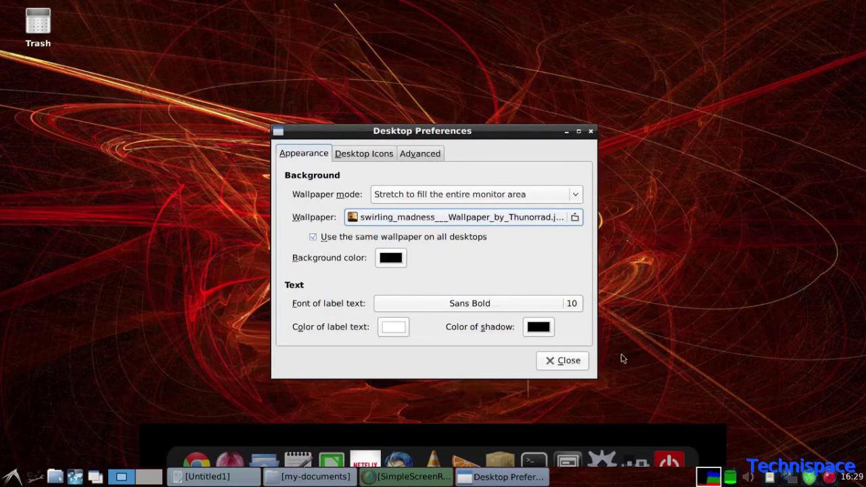
click(578, 365)
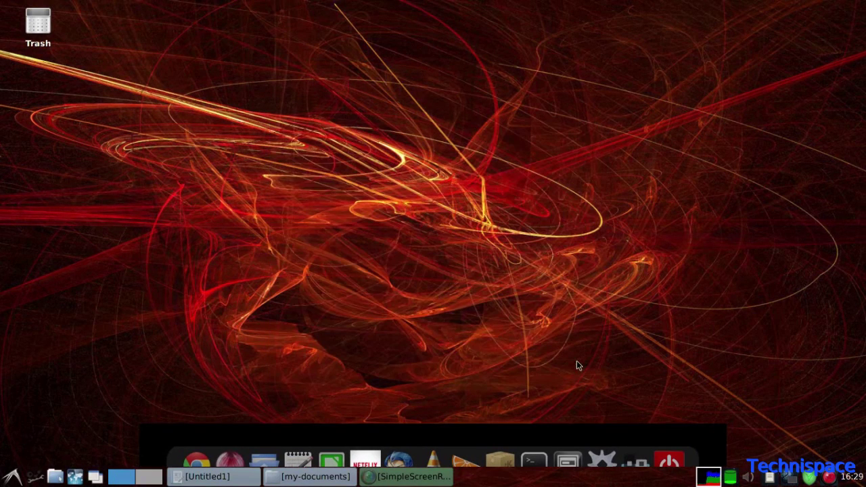